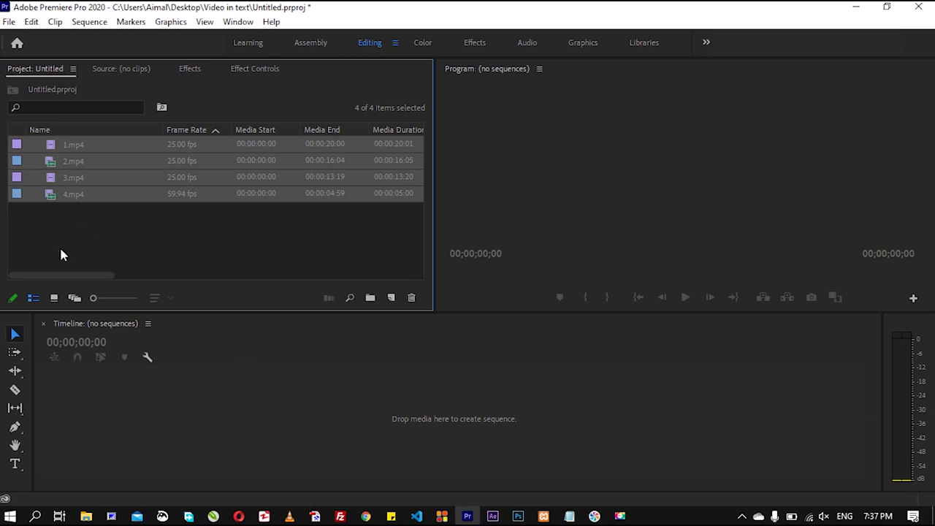
Create Sequence 01 from the ARRI 1080p 25 preset.
click(56, 225)
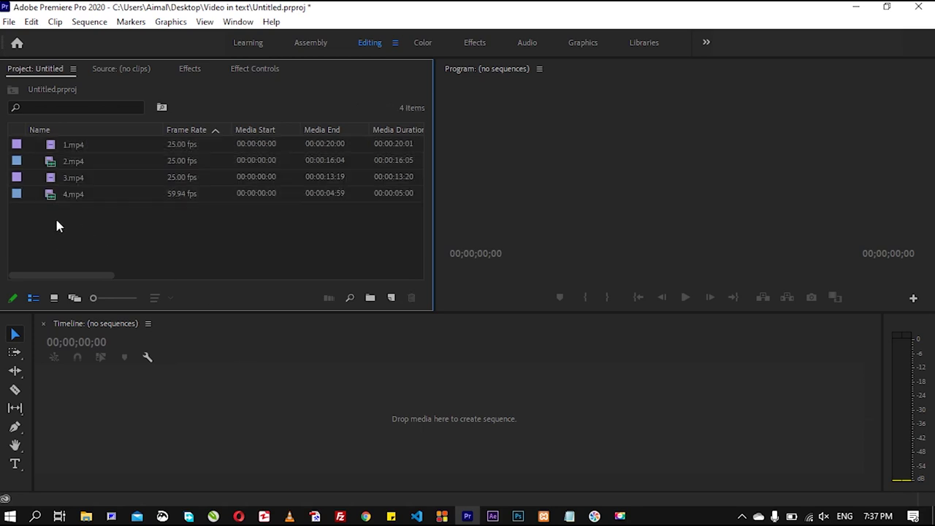
key(ctrl+n)
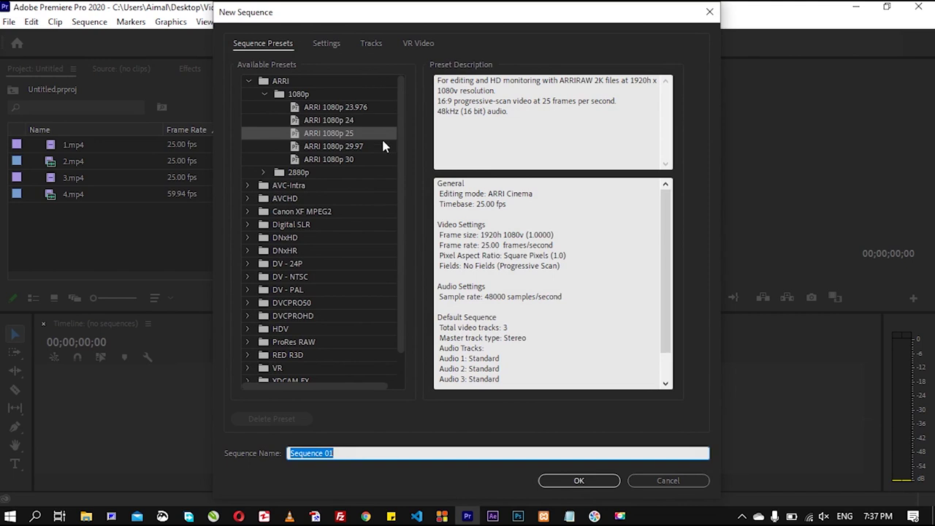
click(579, 480)
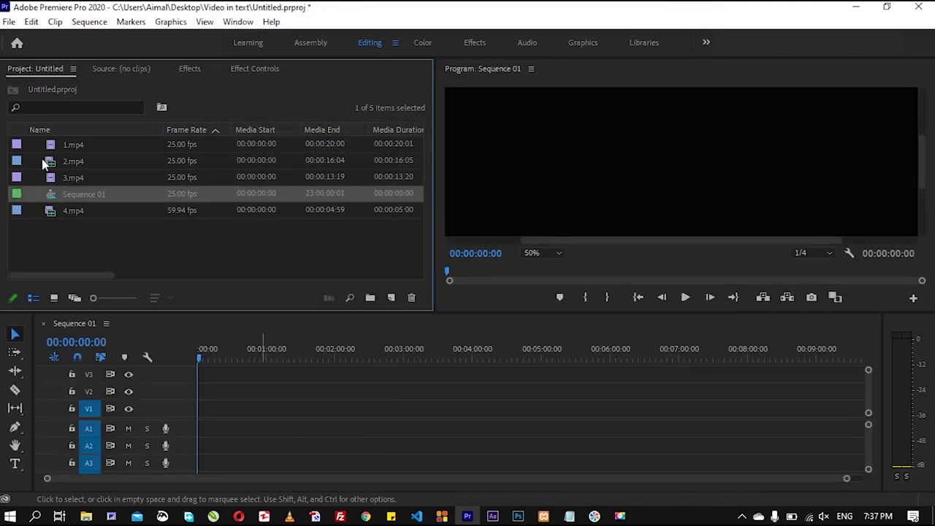
Place 1.mp4, 2.mp4, 3.mp4 and 4.mp4 on V1, V2, V3 and V4 at the timeline start.
drag(64, 149, 208, 412)
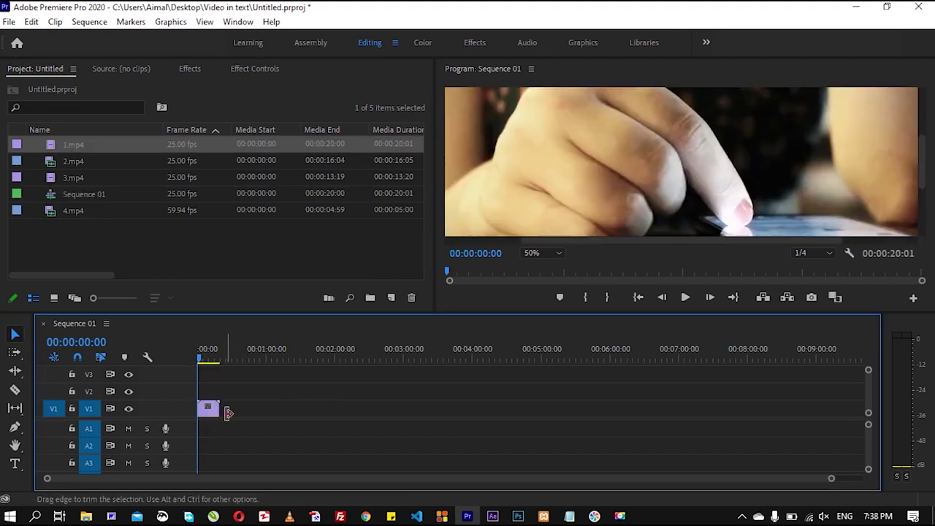
drag(73, 166, 207, 395)
drag(73, 178, 204, 376)
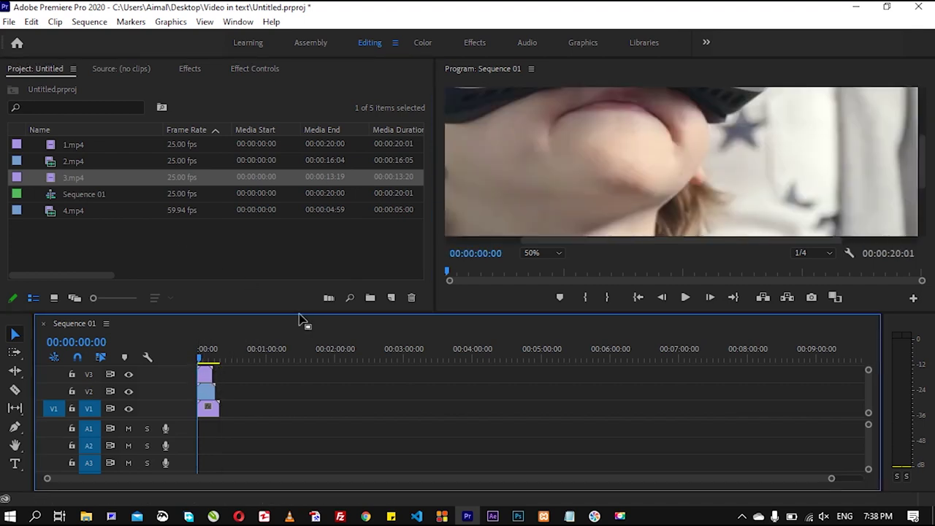
drag(300, 315, 298, 308)
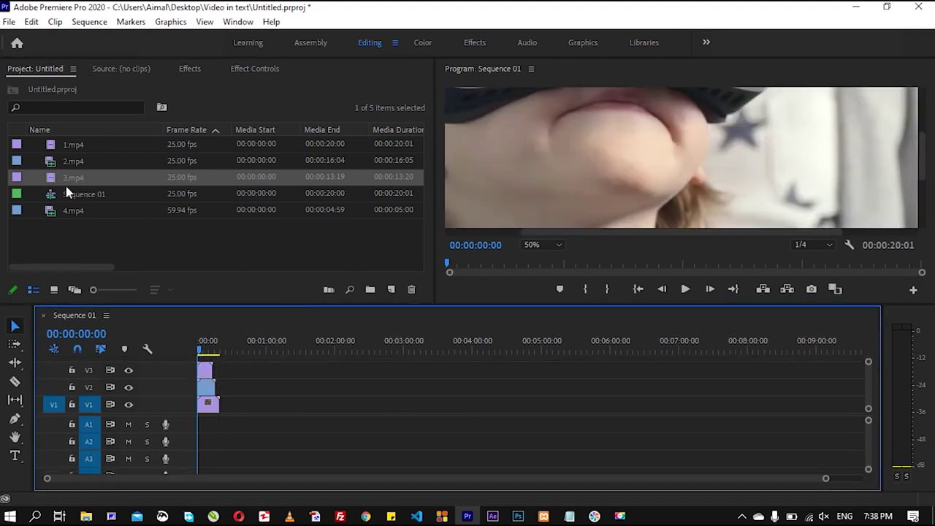
mouse_move(49, 211)
mouse_down()
mouse_move(241, 363)
mouse_move(206, 368)
mouse_up()
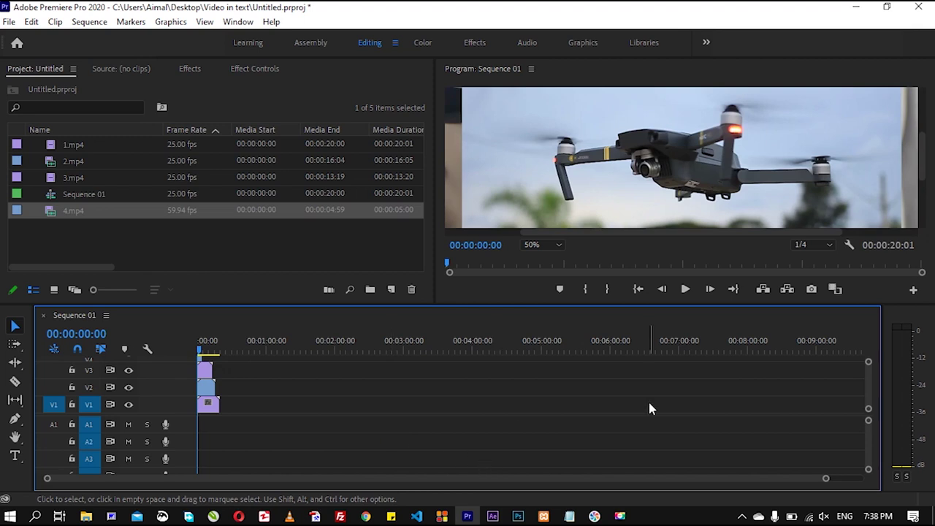
drag(826, 478, 599, 491)
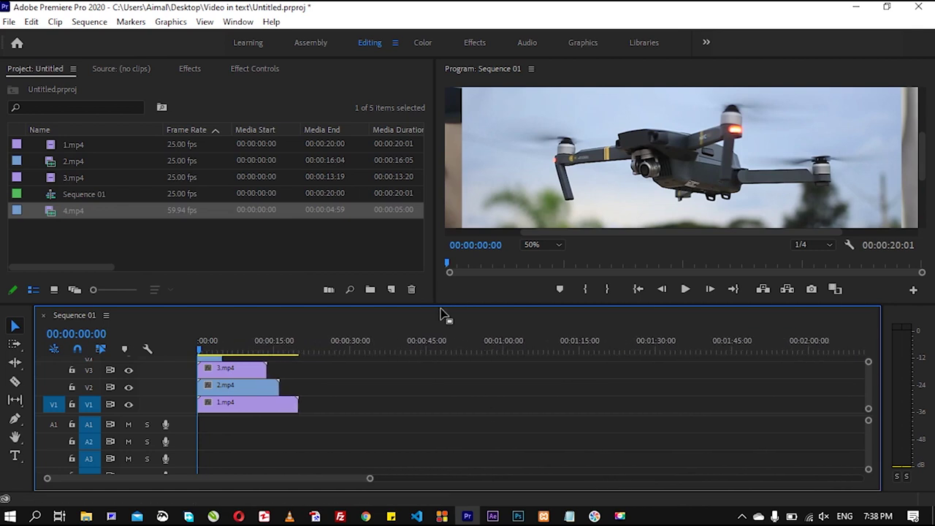
Set the Program monitor zoom to Fit and select the 4.mp4 clip on V4.
drag(445, 305, 441, 274)
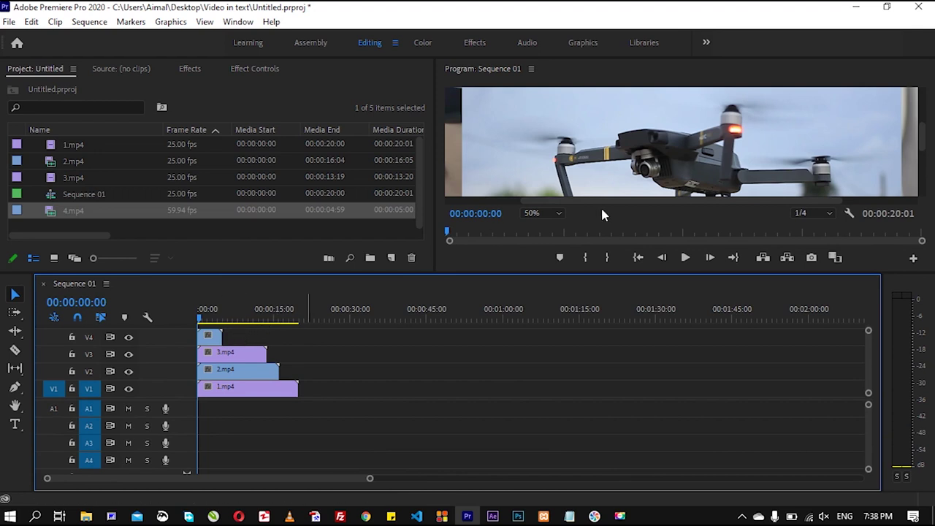
click(559, 214)
click(550, 228)
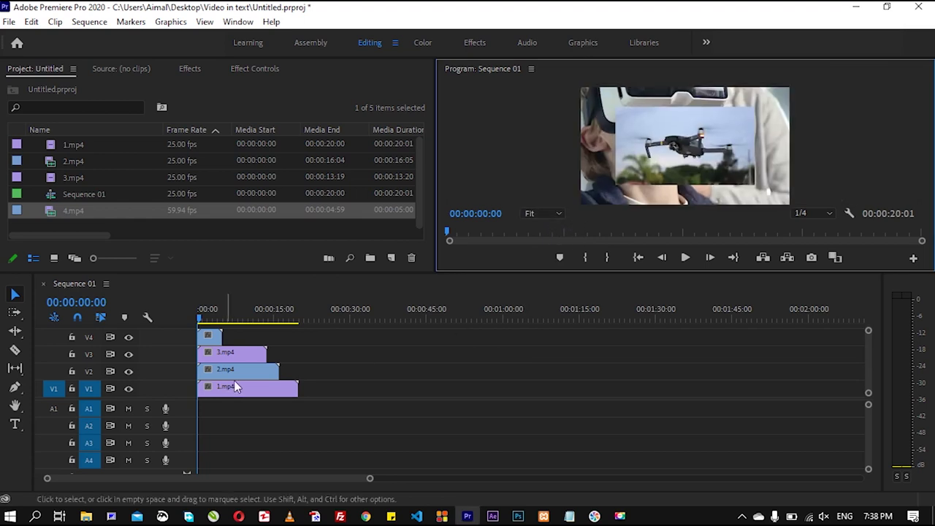
click(216, 342)
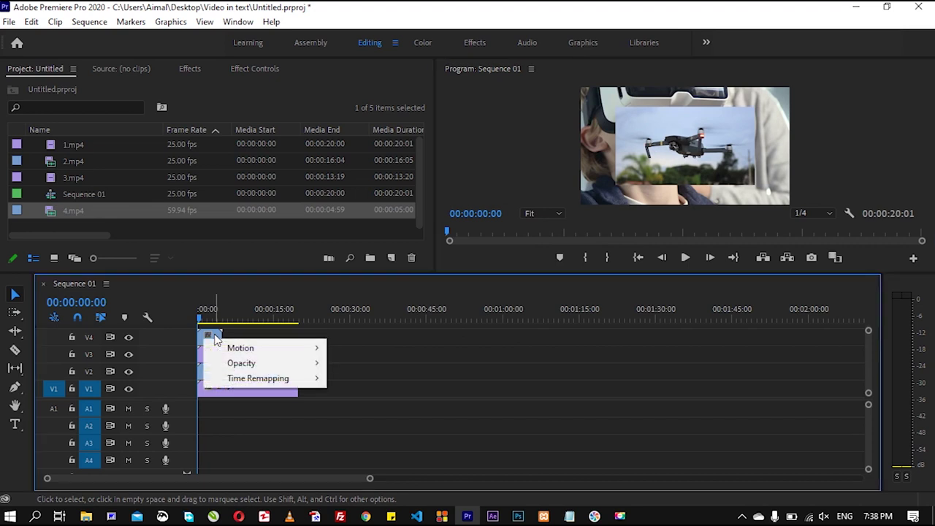
click(306, 354)
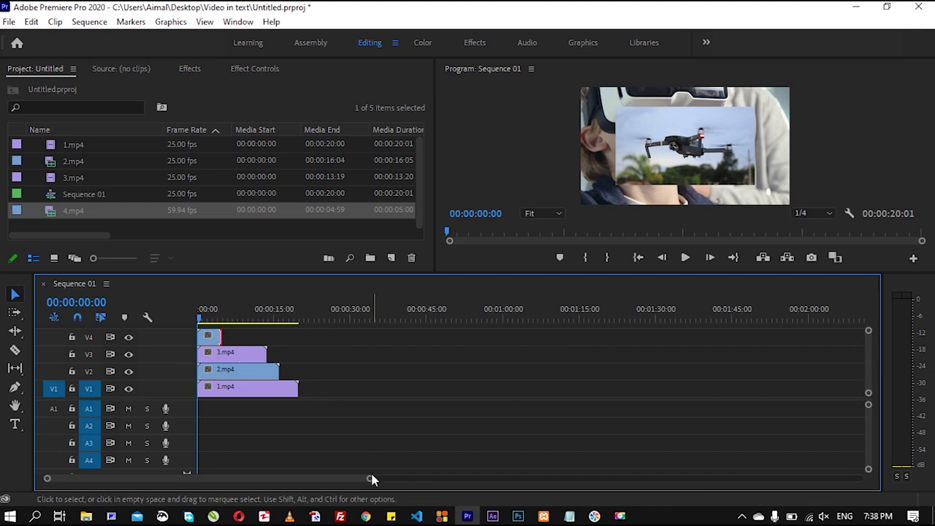
drag(370, 480, 228, 479)
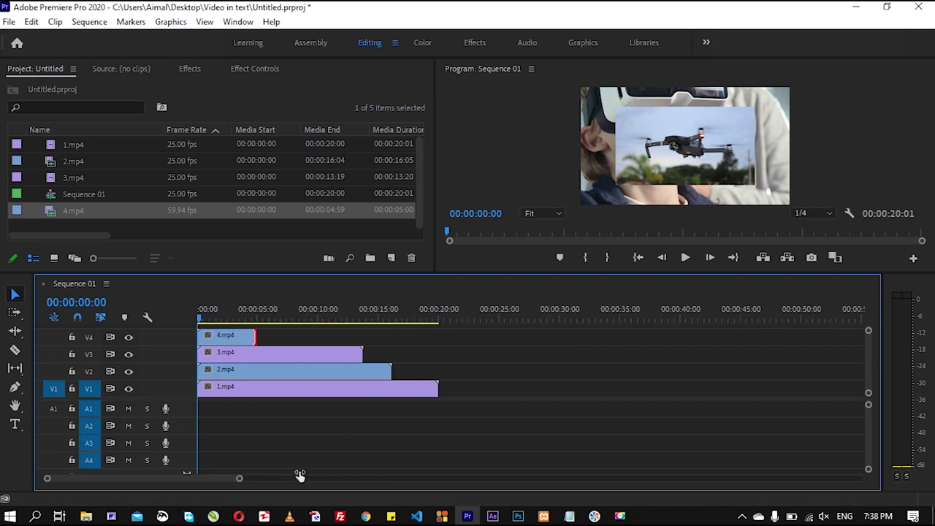
Change 4.mp4's speed to 60% through Speed/Duration.
right_click(237, 341)
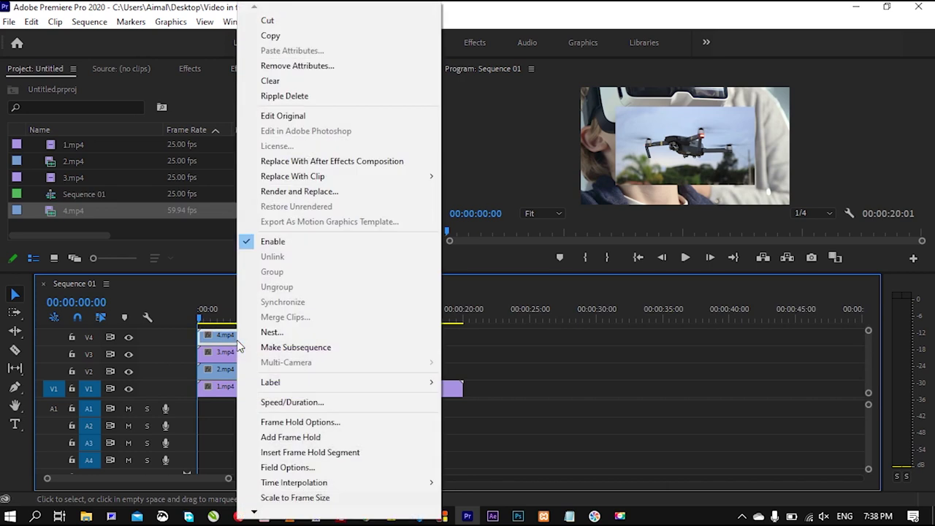
click(353, 408)
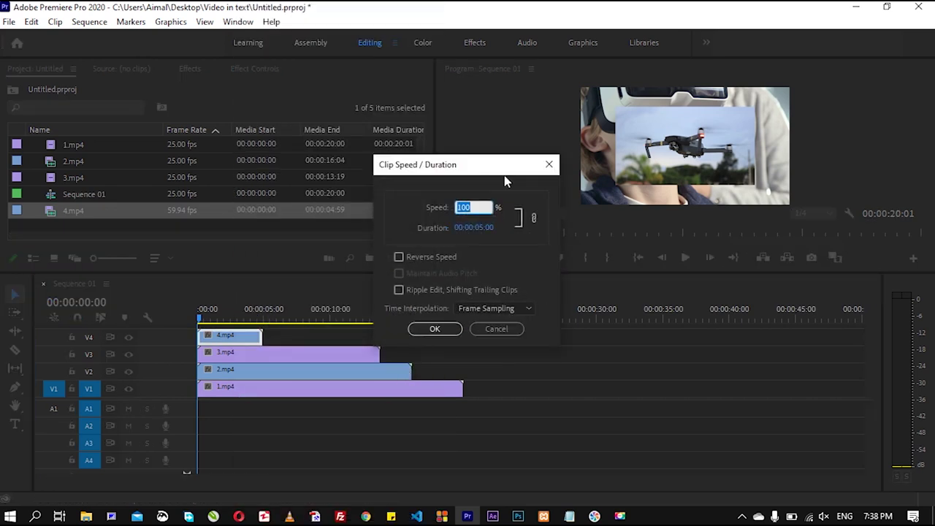
text(60)
key(Return)
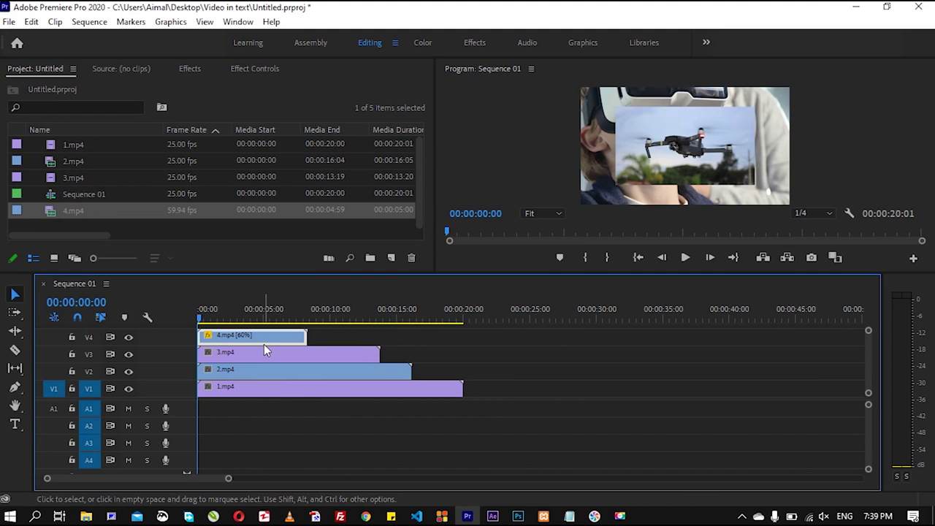
Cut 1.mp4, 2.mp4 and 3.mp4 where 4.mp4 ends and delete their tails.
click(14, 349)
click(307, 356)
click(310, 371)
click(311, 387)
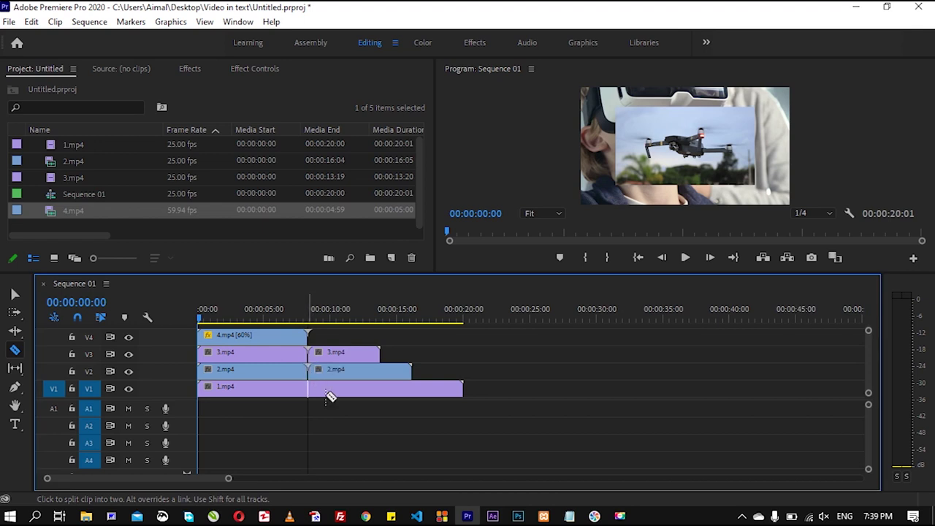
key(v)
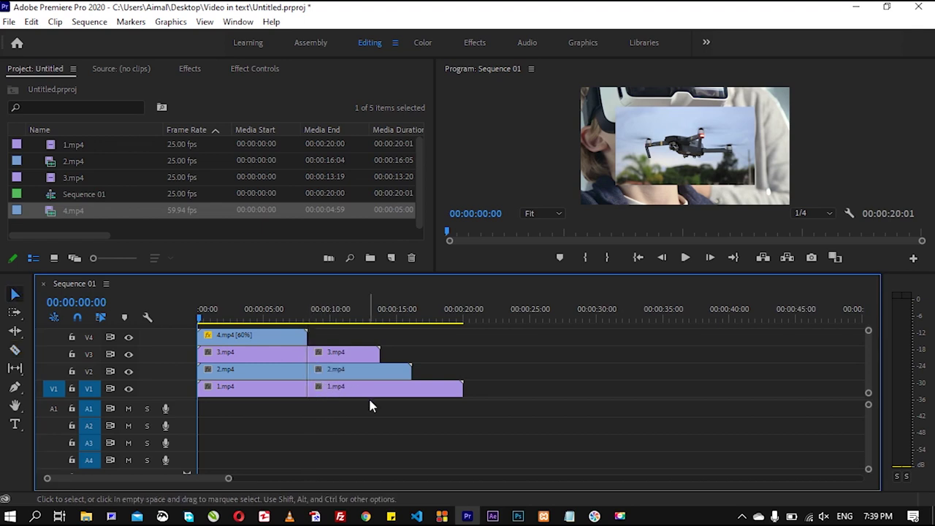
drag(352, 340, 400, 411)
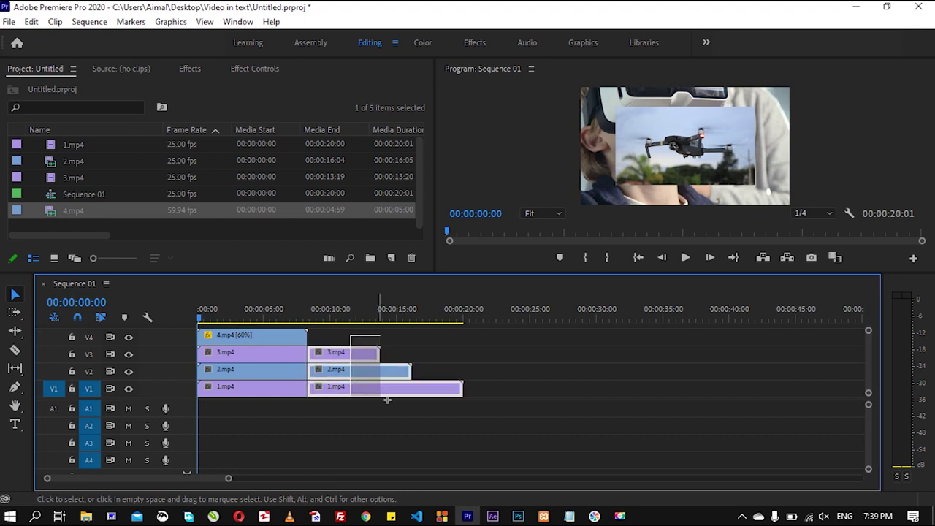
key(Delete)
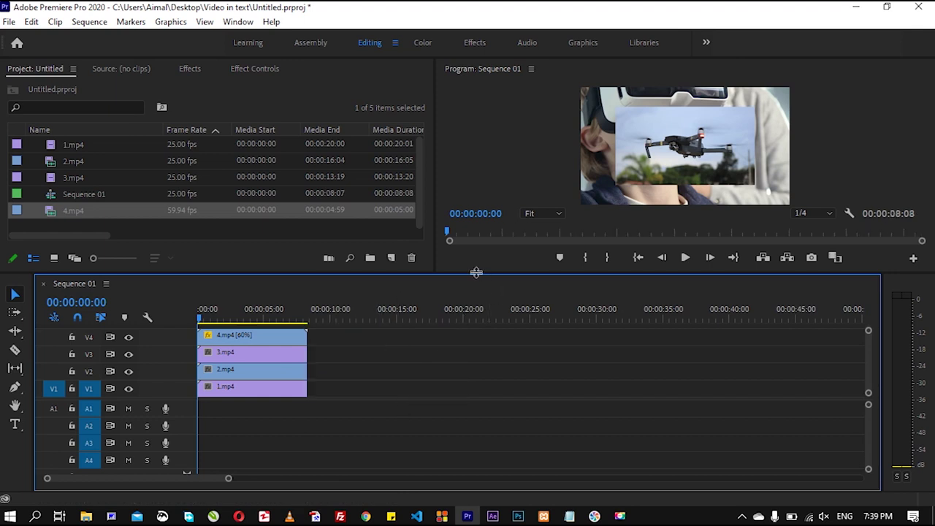
drag(475, 271, 476, 247)
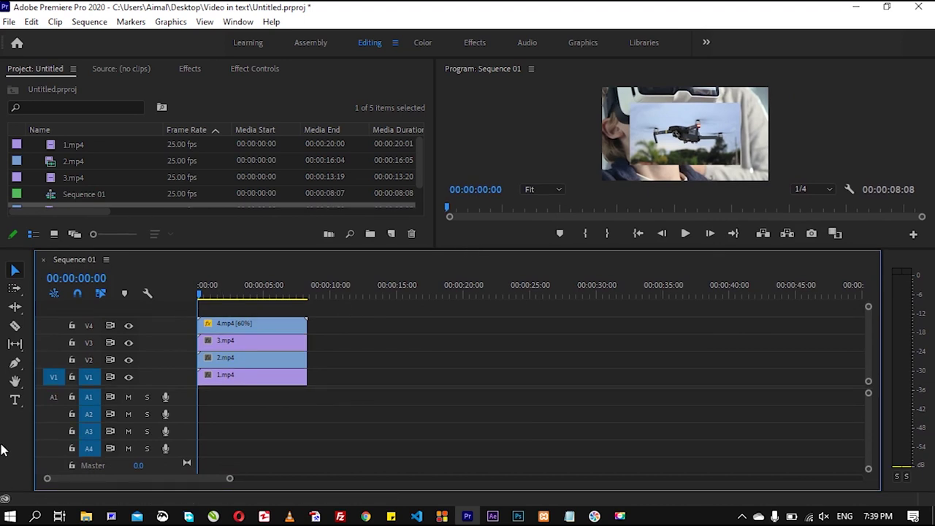
Type a 'TECH' text title in the Program monitor, creating it on track V5.
click(14, 401)
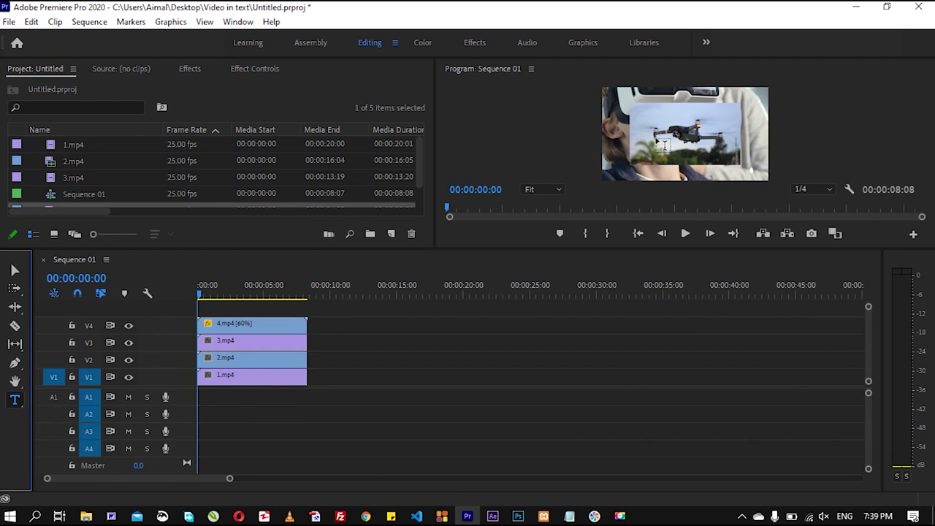
click(646, 136)
text(TECH)
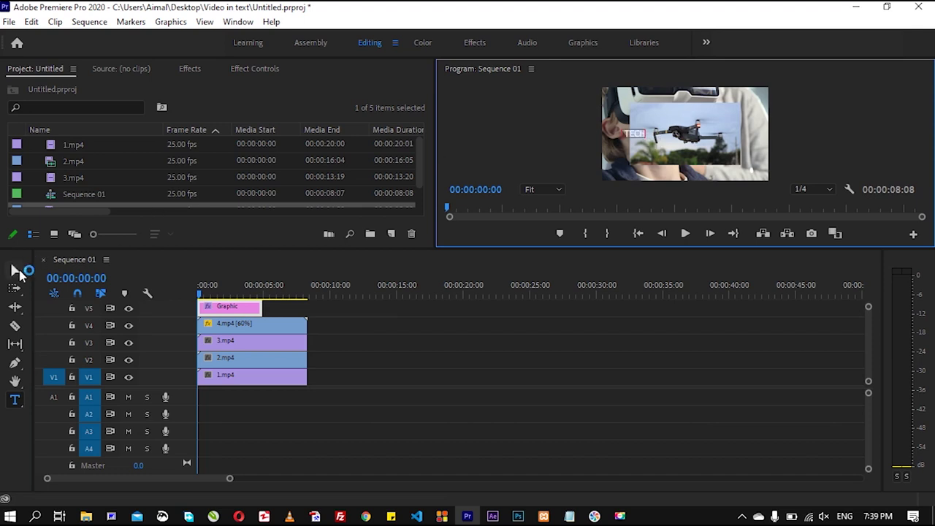
click(14, 270)
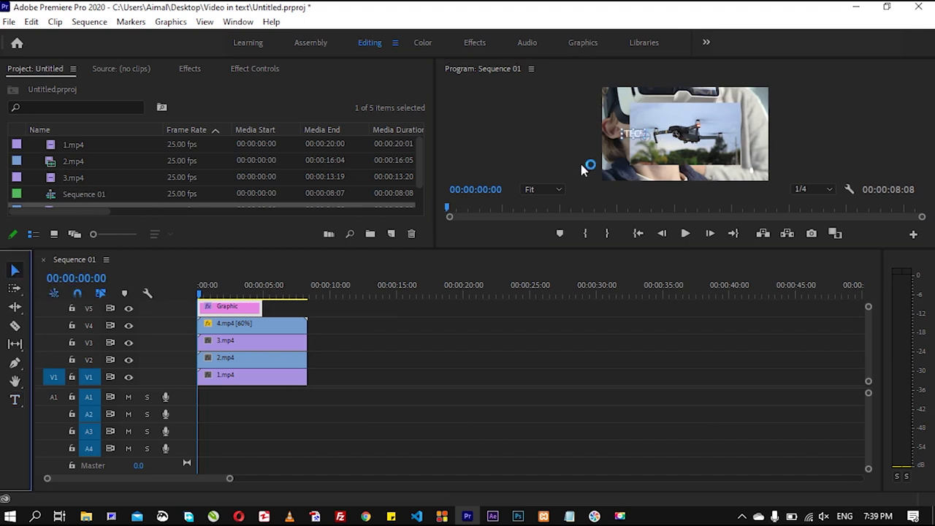
click(643, 135)
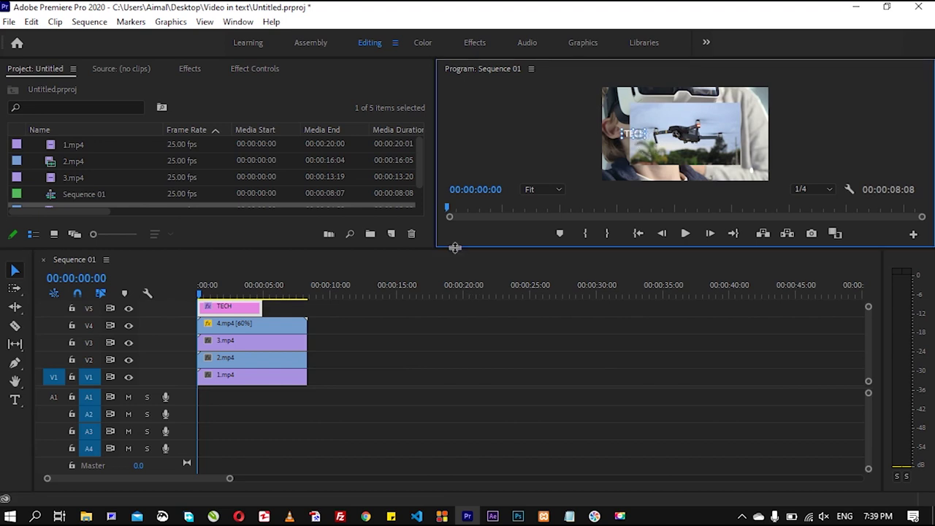
drag(454, 249, 420, 333)
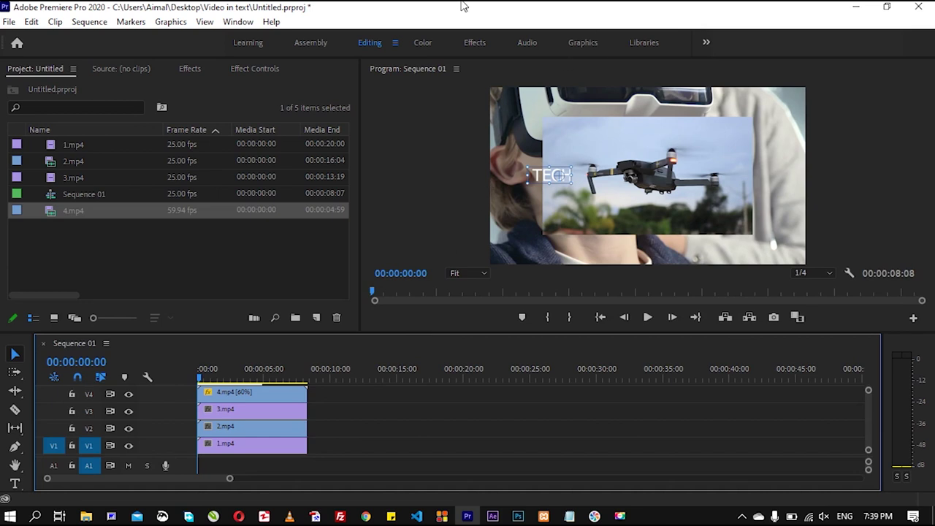
In the Graphics workspace, raise the TECH text's font size to 365.
click(585, 43)
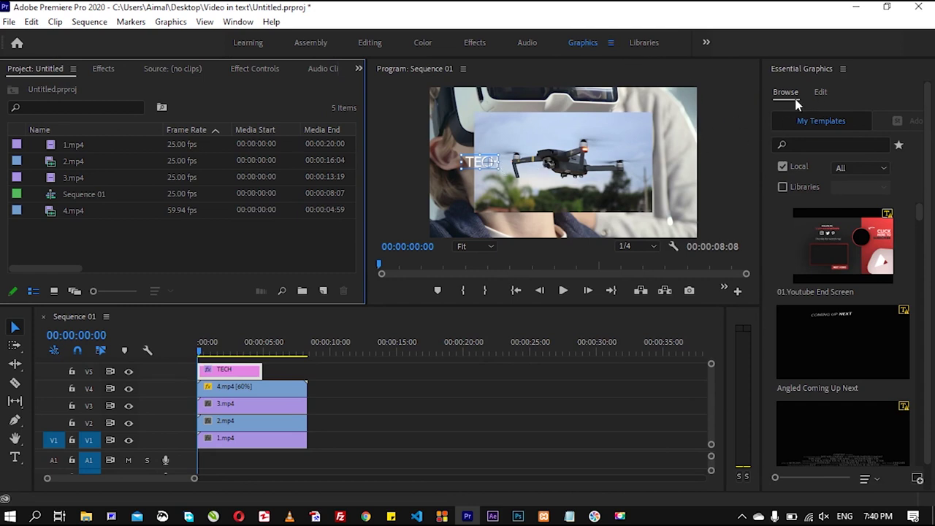
click(820, 93)
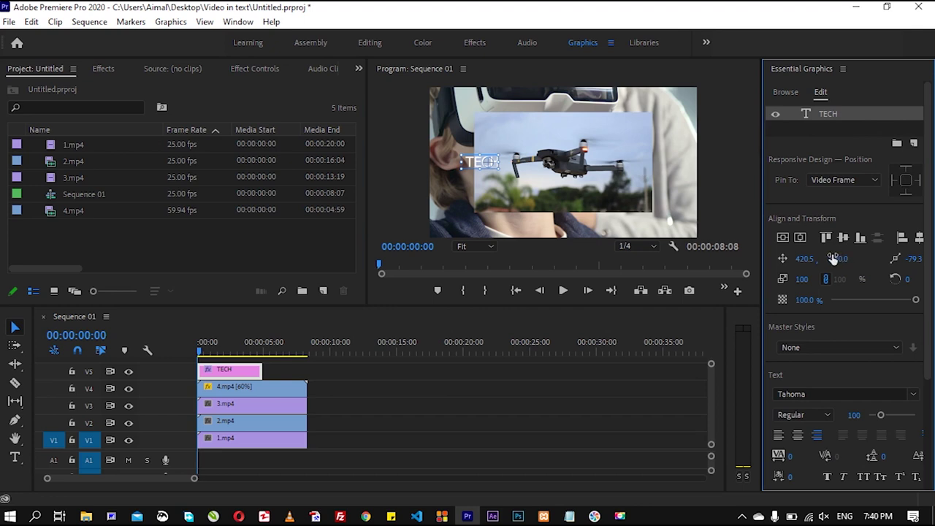
scroll(930, 207, down, 1)
scroll(930, 207, down, 1)
scroll(929, 209, down, 3)
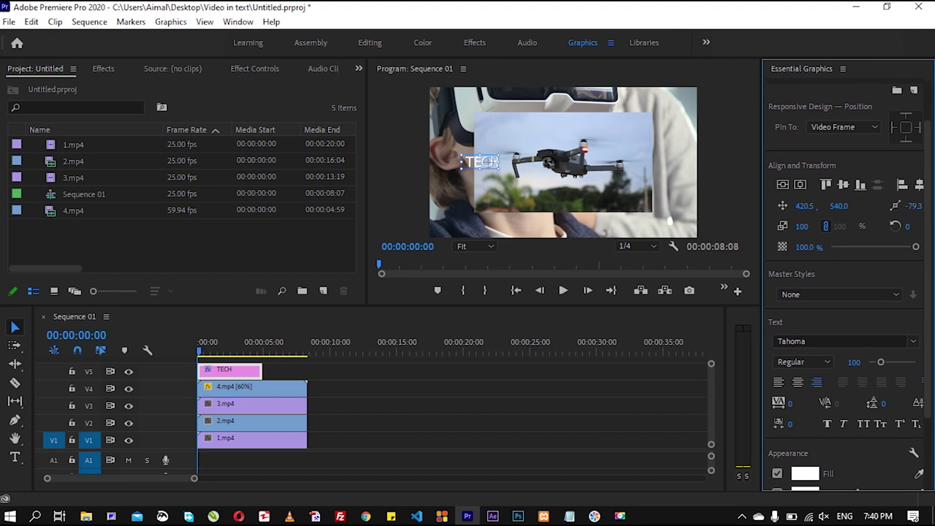
drag(882, 365, 914, 363)
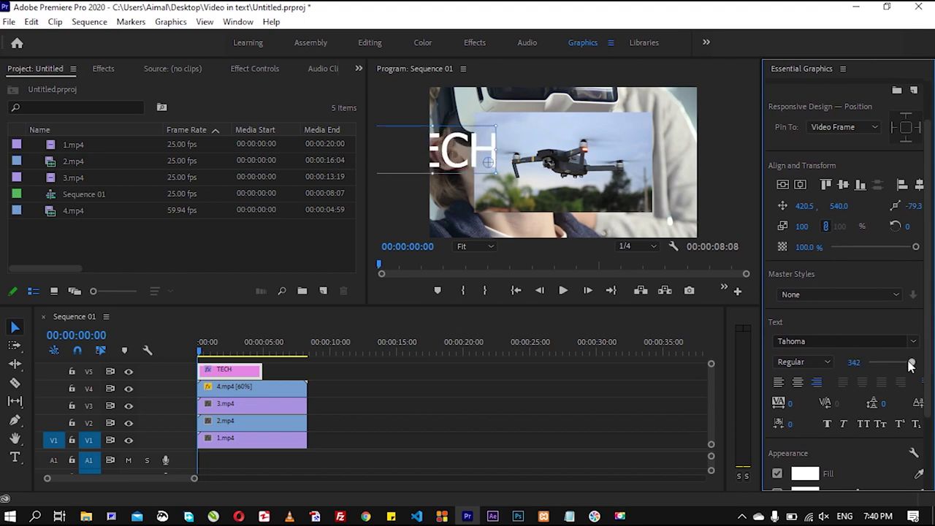
Centre TECH horizontally and vertically and scale it to nearly the full frame width.
click(801, 184)
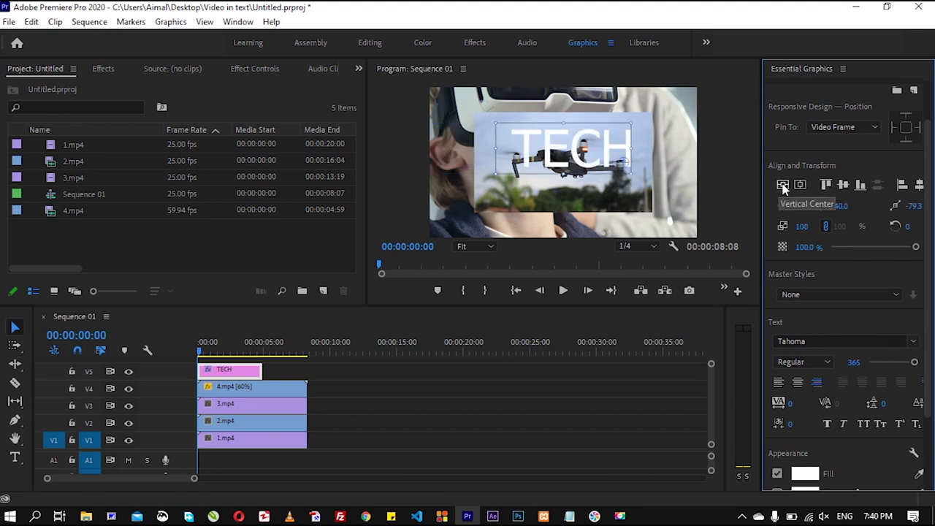
click(783, 185)
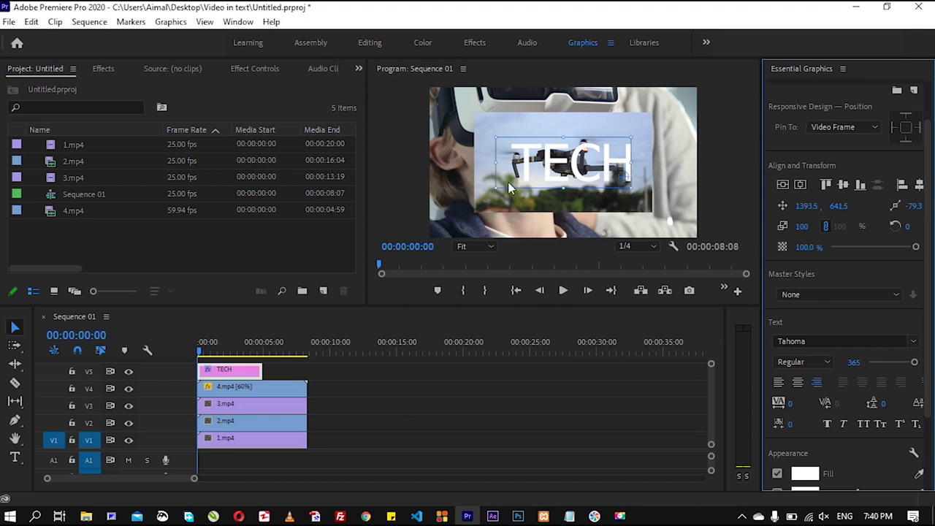
drag(495, 189, 422, 231)
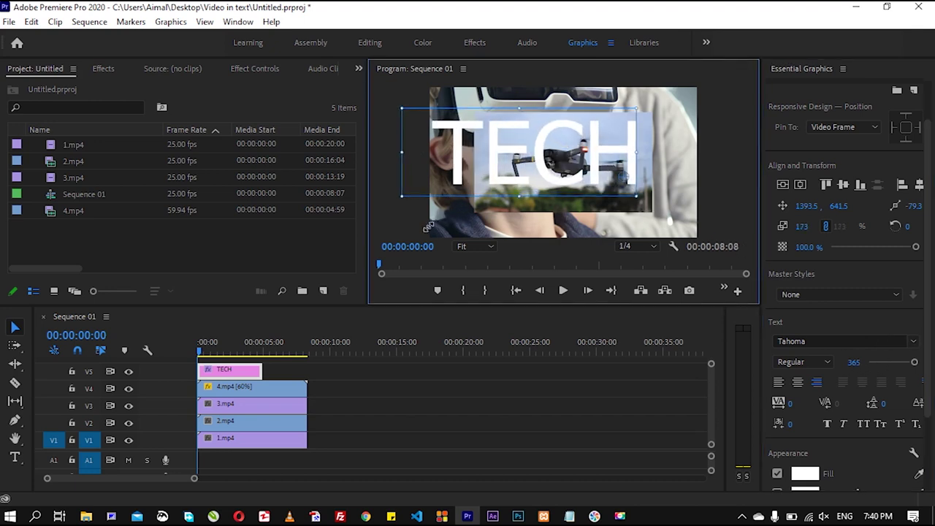
drag(635, 199, 691, 226)
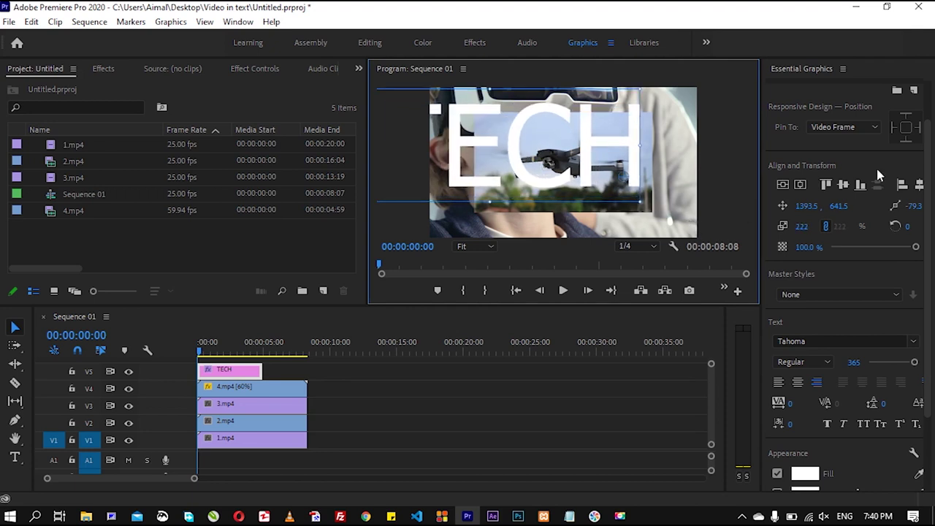
click(800, 184)
click(779, 187)
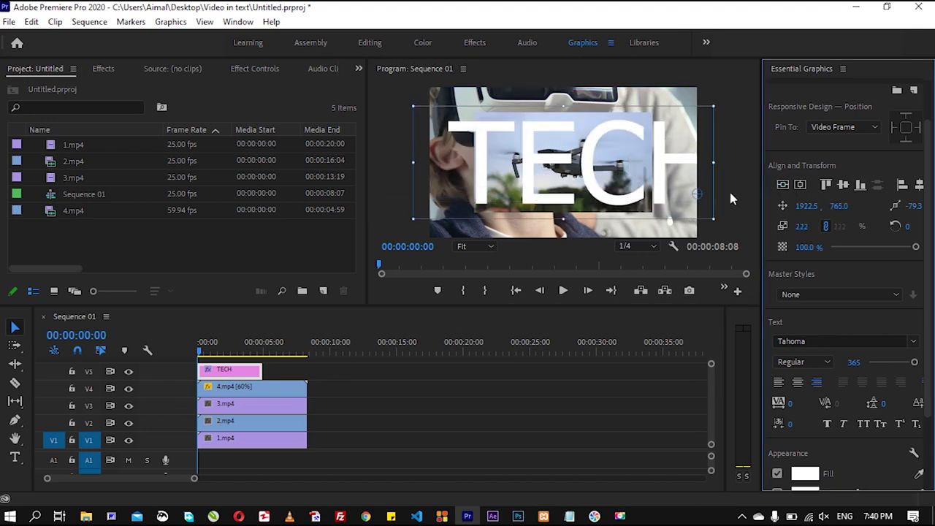
drag(590, 170, 575, 169)
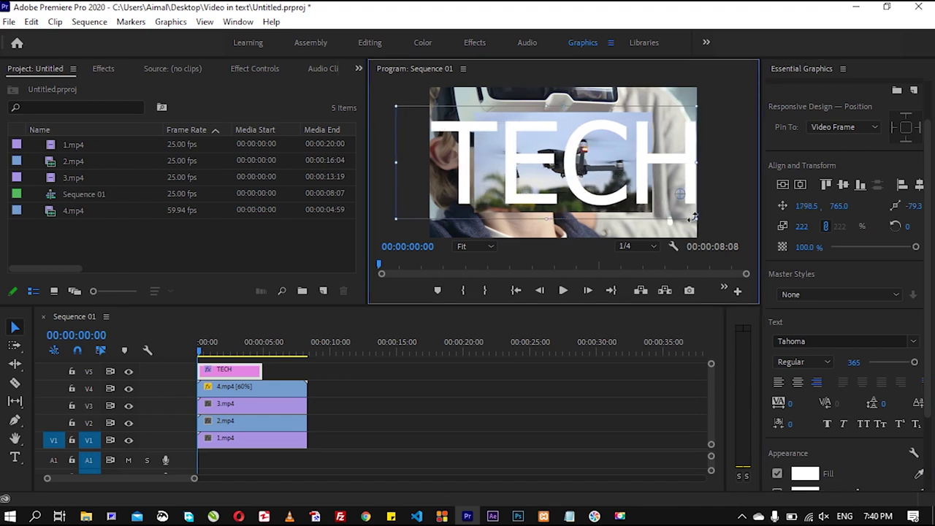
drag(696, 219, 689, 217)
drag(680, 214, 635, 170)
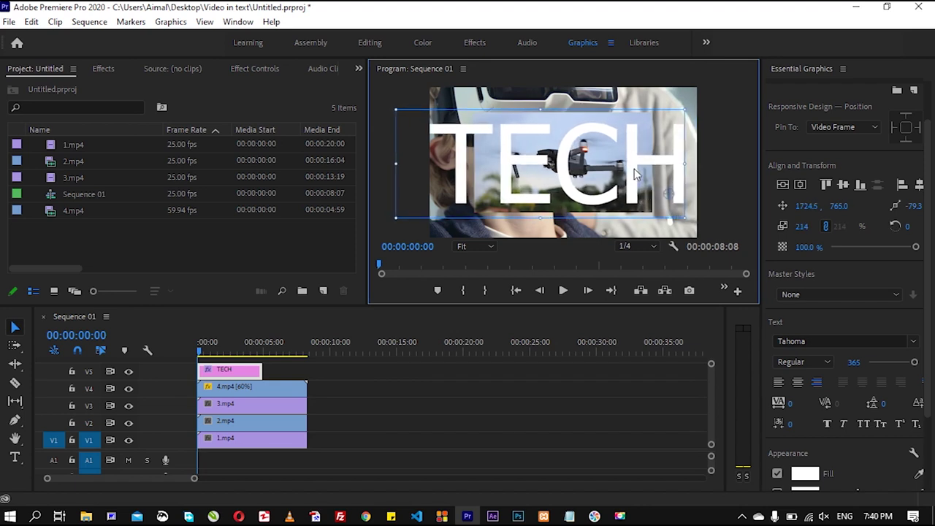
Make the TECH title Bold, then switch its font to Zurich XBlk BT Extra Black.
click(915, 344)
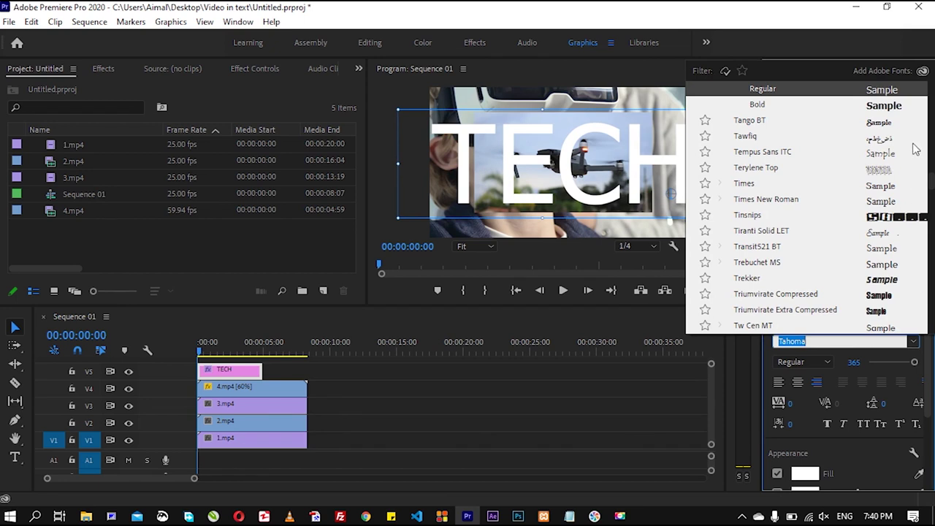
key(Escape)
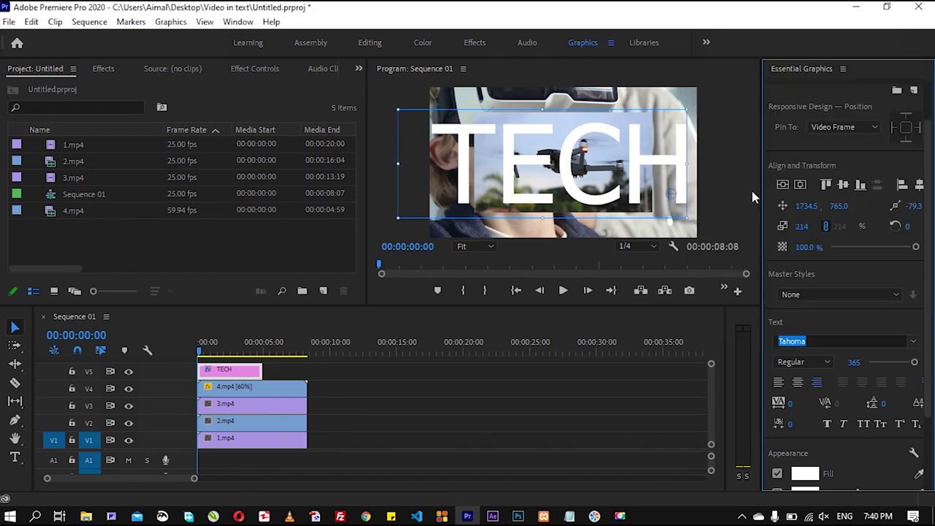
key(Tab)
key(Down)
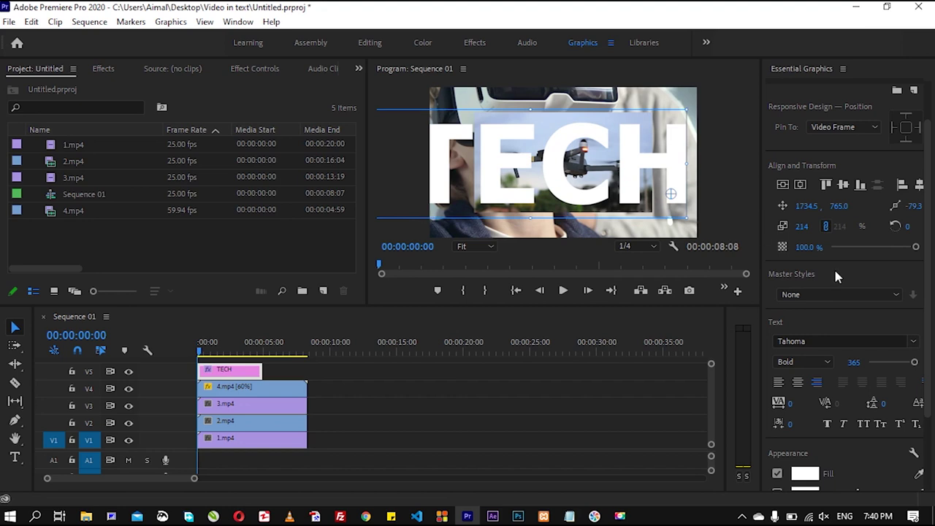
click(913, 344)
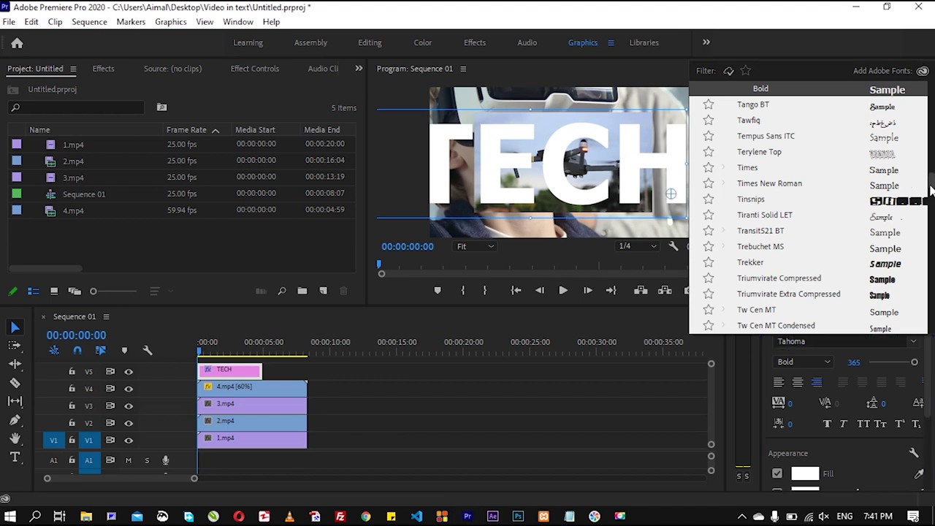
drag(931, 187, 932, 201)
scroll(933, 201, down, 2)
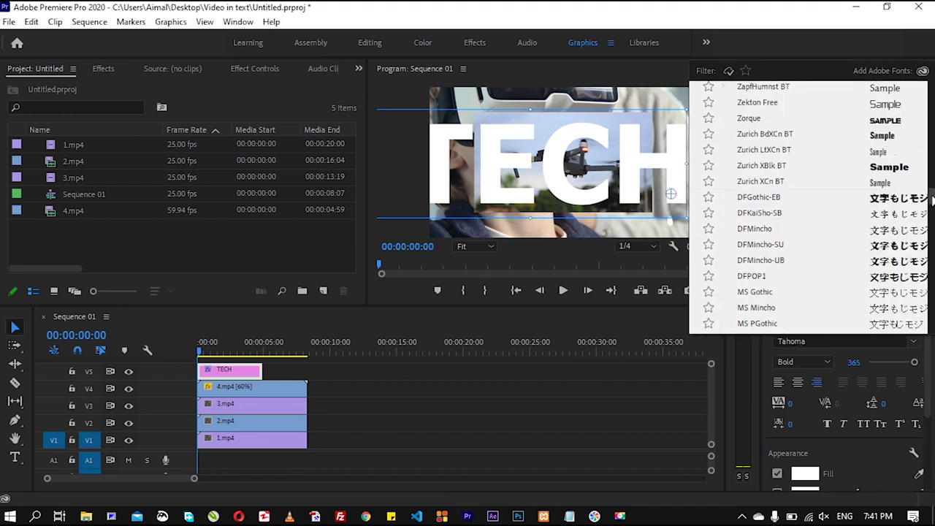
key(Escape)
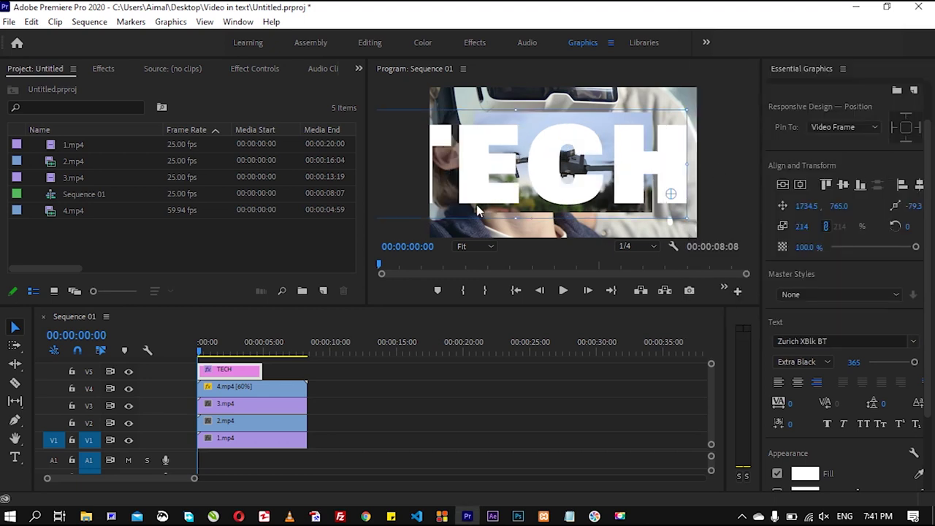
Move the TECH title and scale it down to 176 so every letter stays in frame.
click(582, 186)
drag(582, 186, 623, 187)
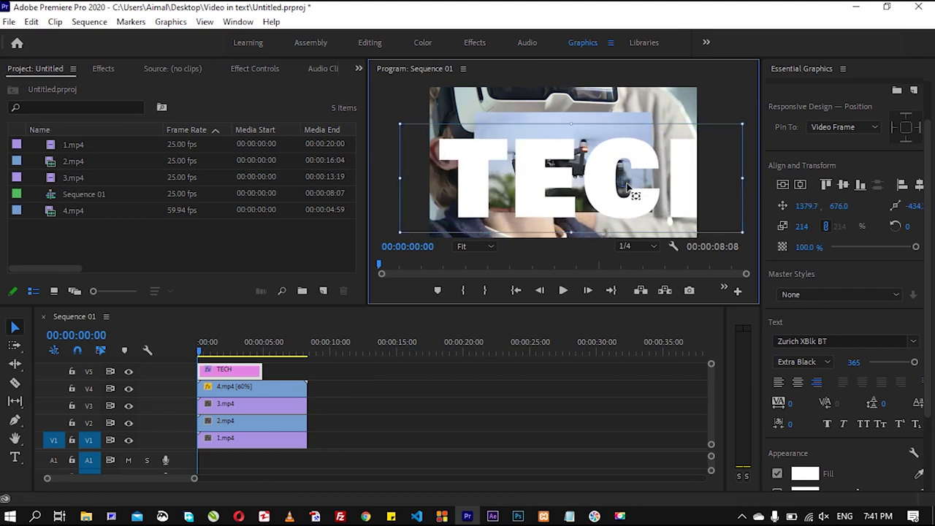
drag(625, 191, 615, 191)
drag(392, 233, 441, 219)
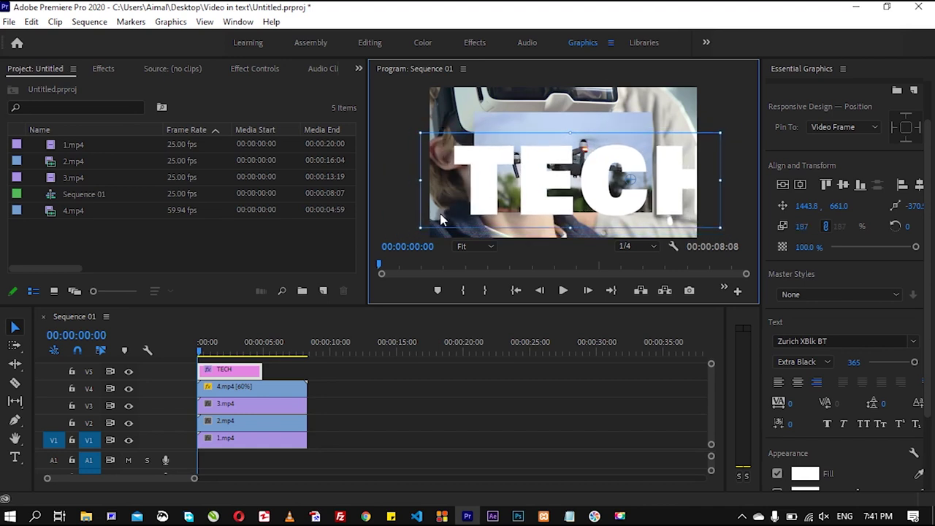
drag(585, 177, 564, 165)
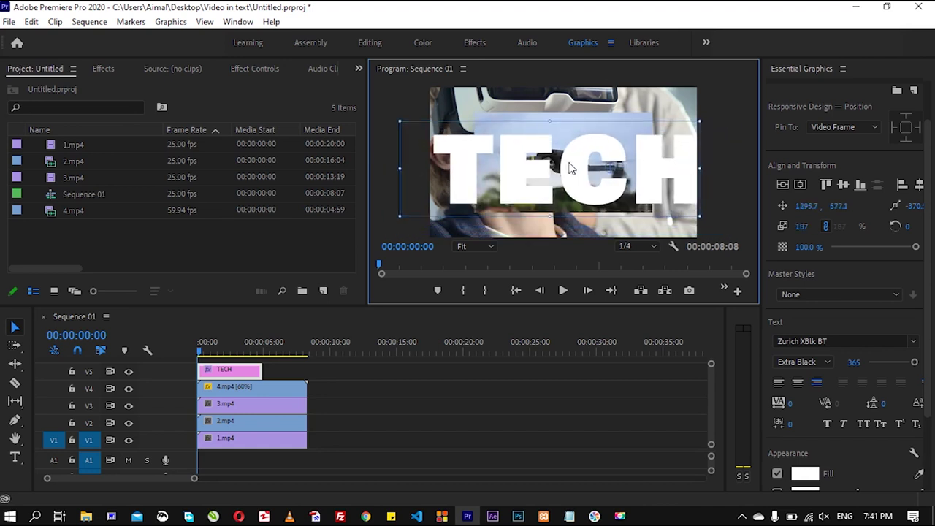
drag(402, 214, 412, 213)
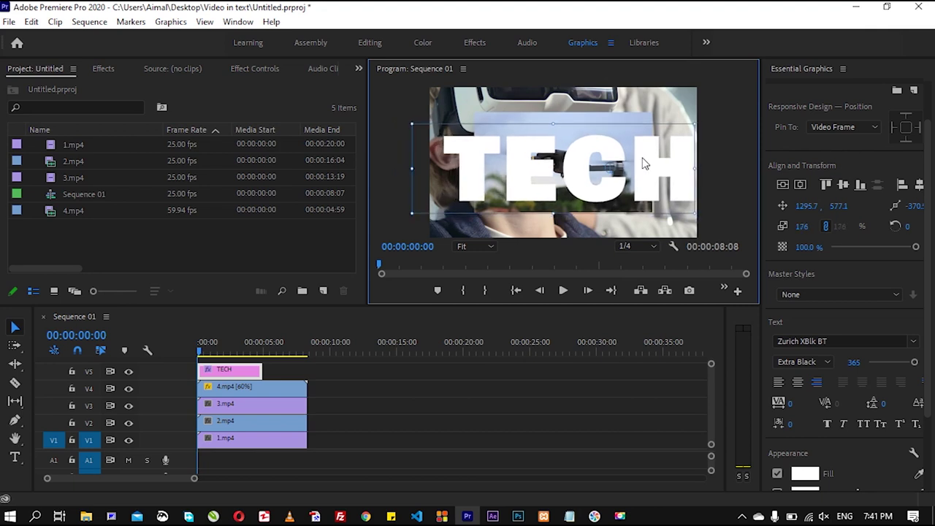
drag(641, 162, 637, 159)
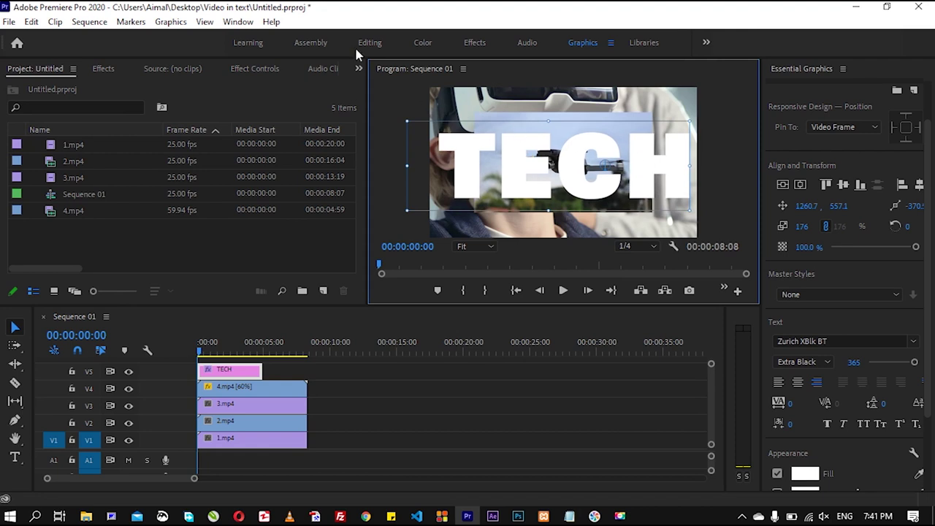
Add Shape 01 via Graphics > New Layer > Rectangle and drag its edges to the frame borders.
click(173, 24)
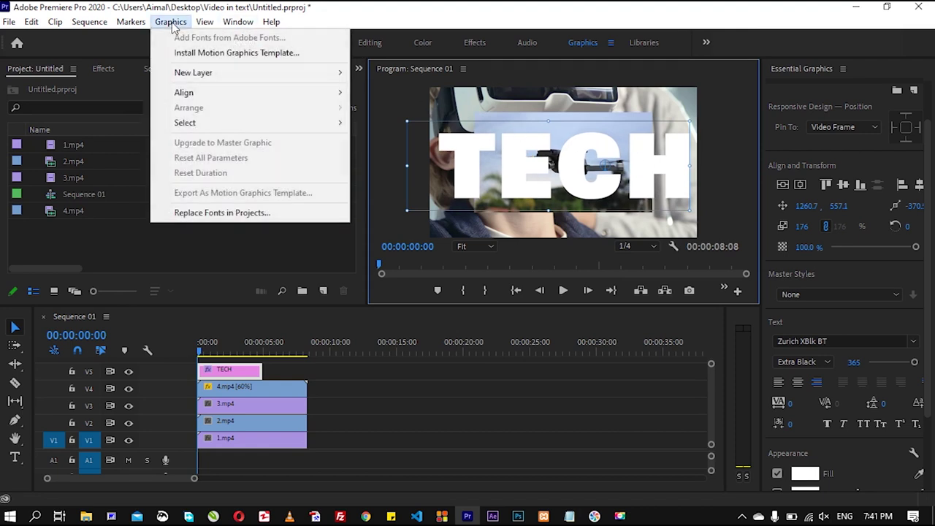
mouse_move(261, 73)
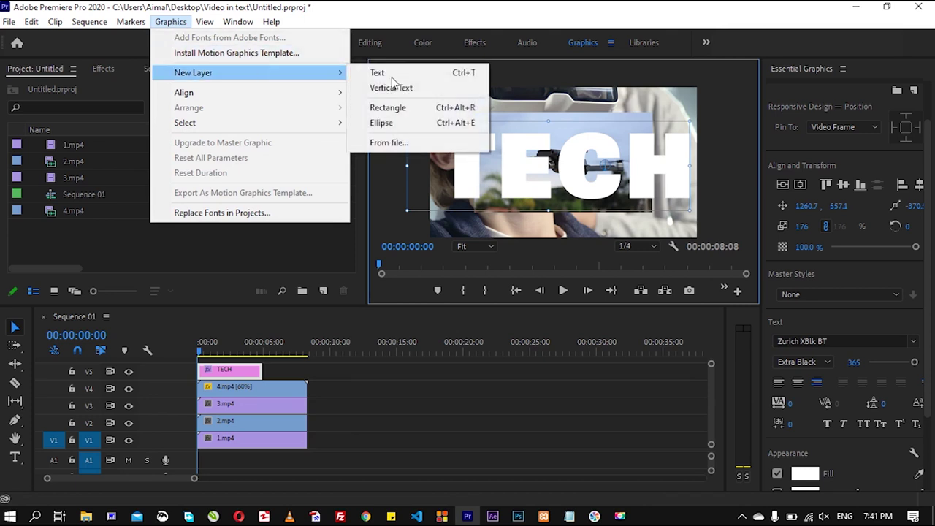
click(414, 110)
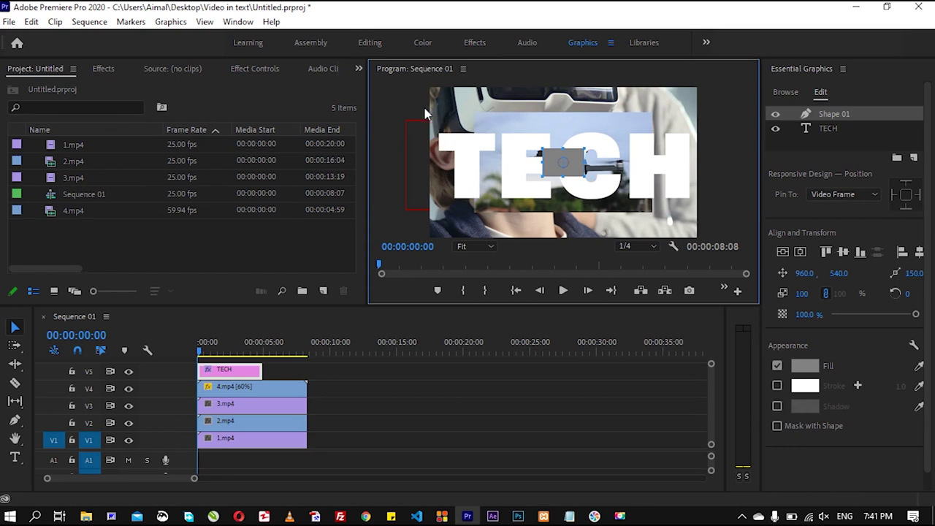
drag(587, 179, 714, 243)
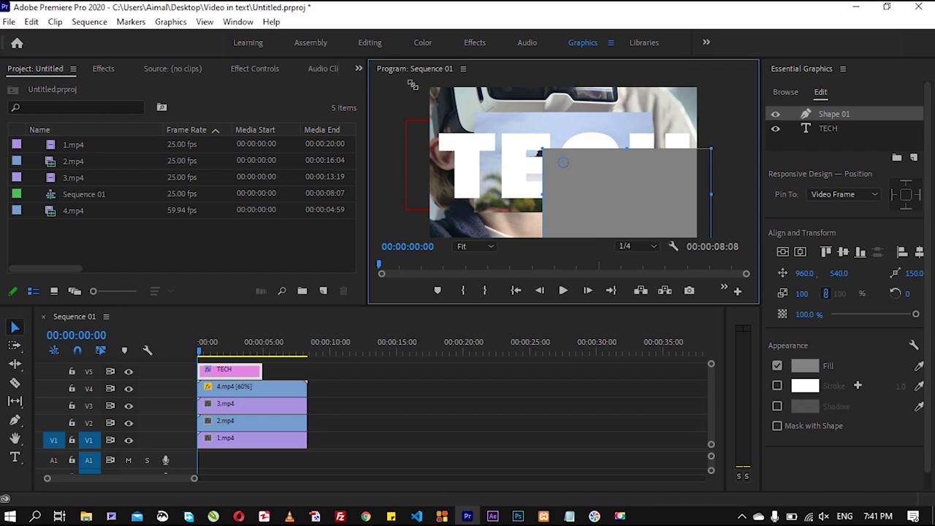
drag(587, 162, 469, 98)
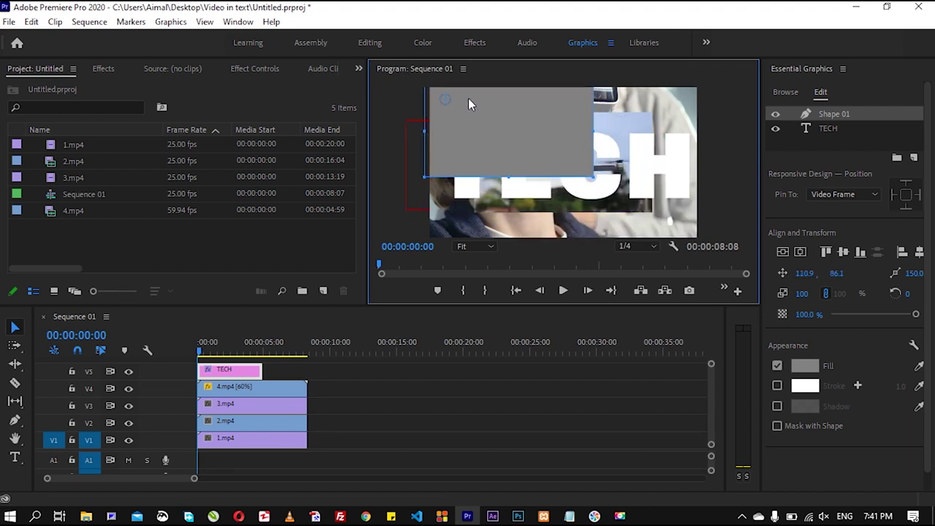
drag(509, 176, 510, 245)
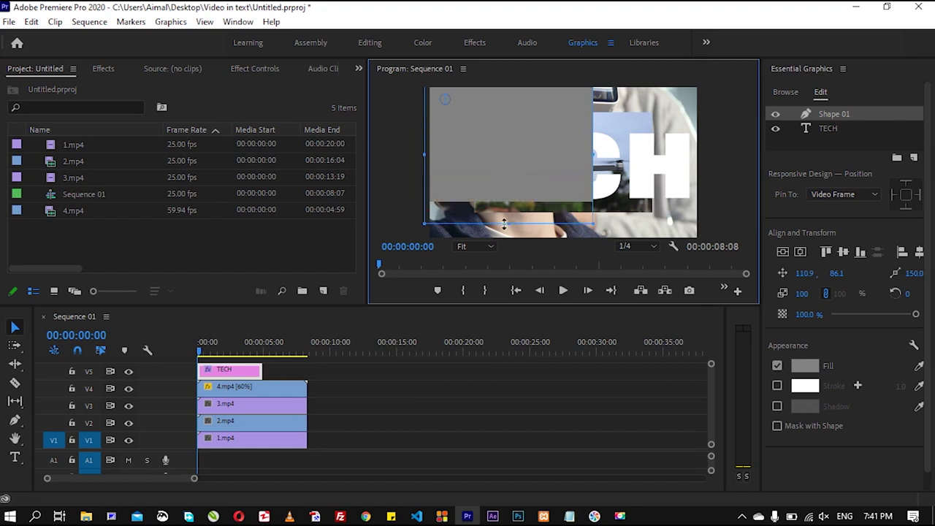
drag(593, 164, 712, 164)
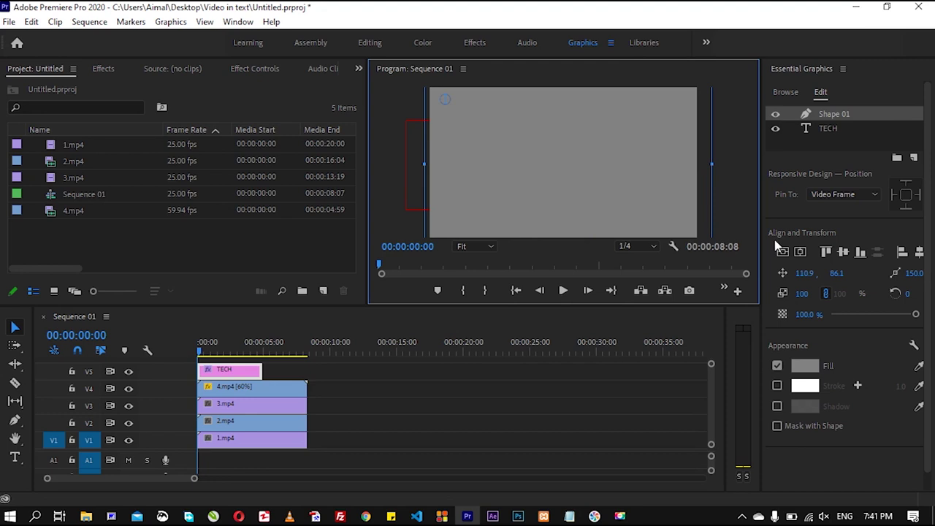
Fill Shape 01 with black (000000) and move the TECH layer above it.
click(807, 366)
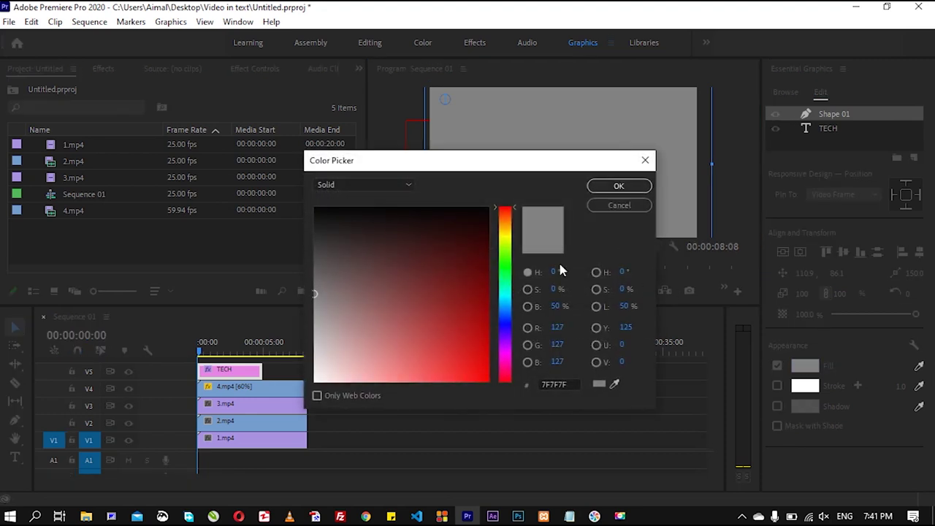
drag(387, 230, 528, 168)
click(619, 186)
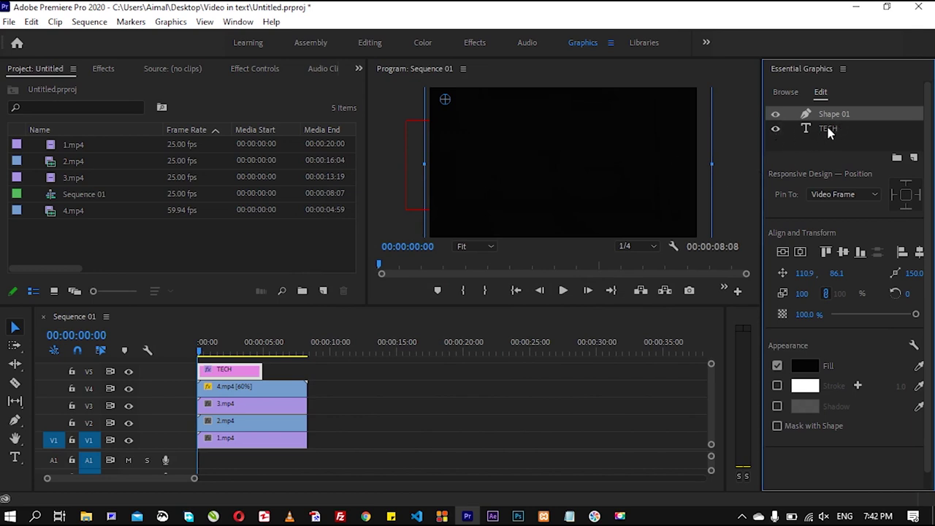
drag(828, 130, 823, 111)
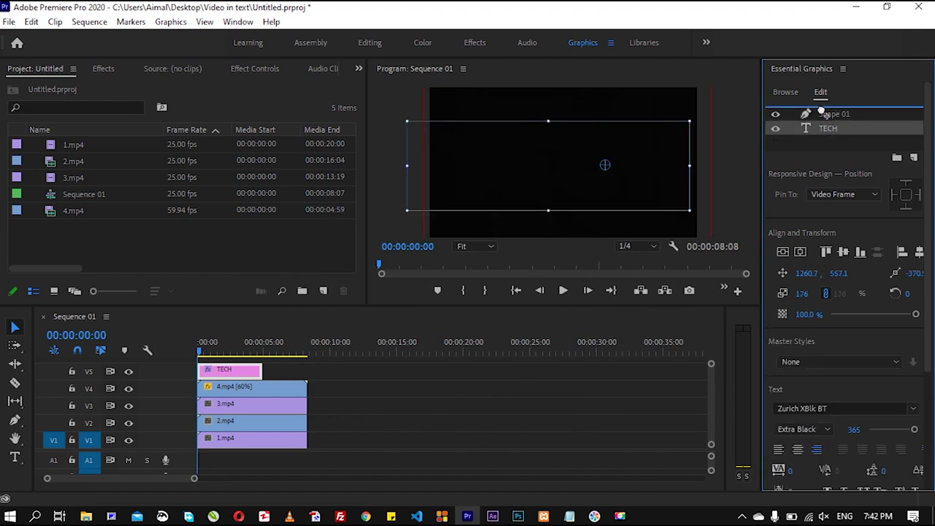
drag(822, 112, 824, 114)
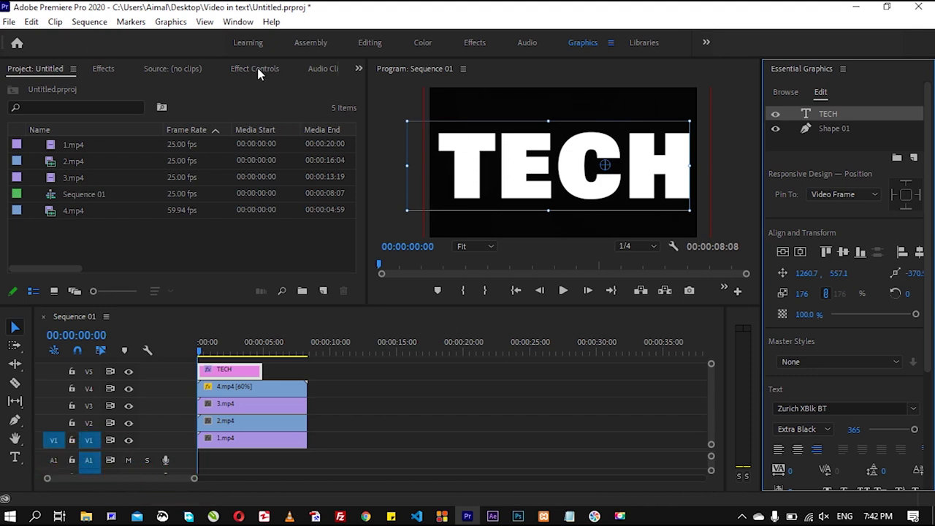
Set the TECH graphic's Opacity Blend Mode to Darken in Effect Controls.
click(258, 72)
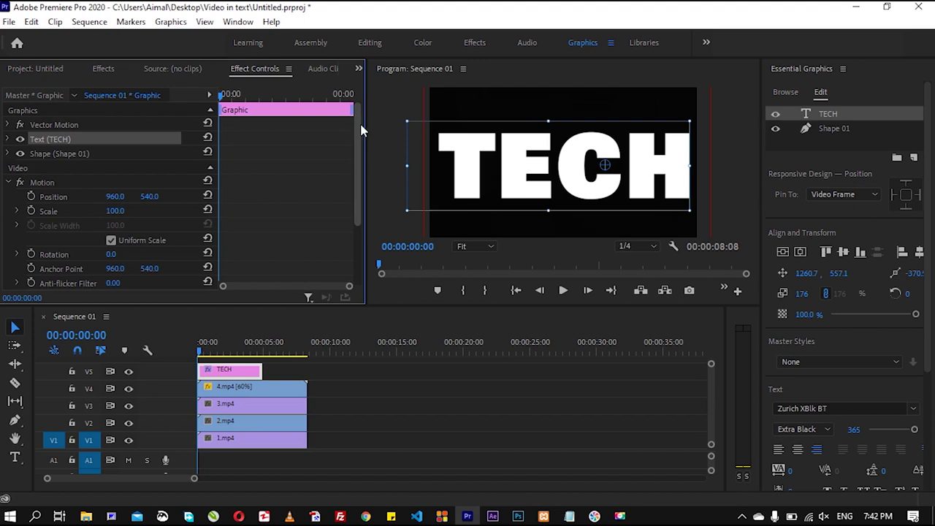
click(238, 22)
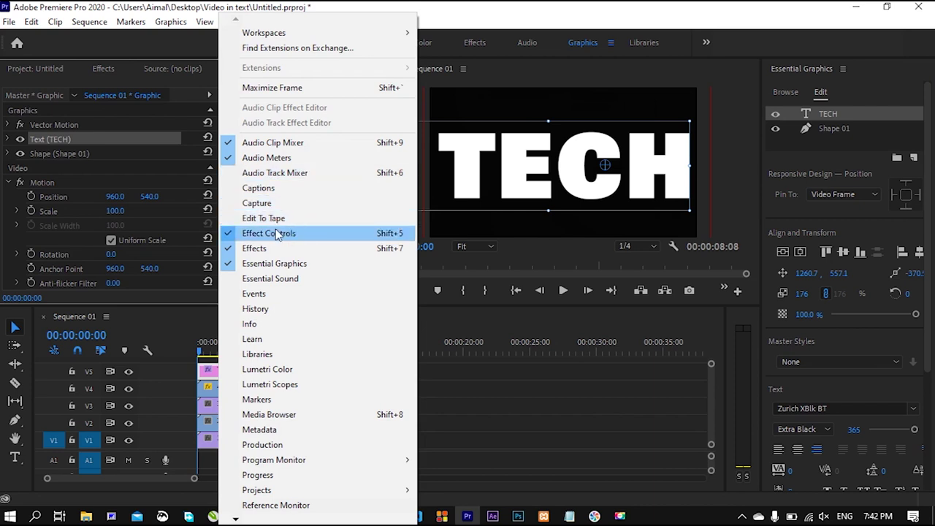
mouse_move(204, 22)
click(172, 7)
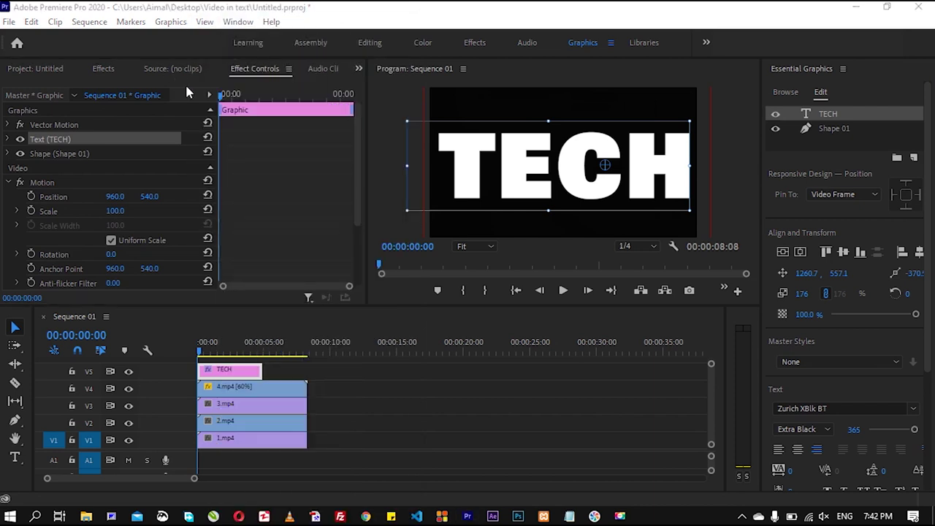
click(354, 130)
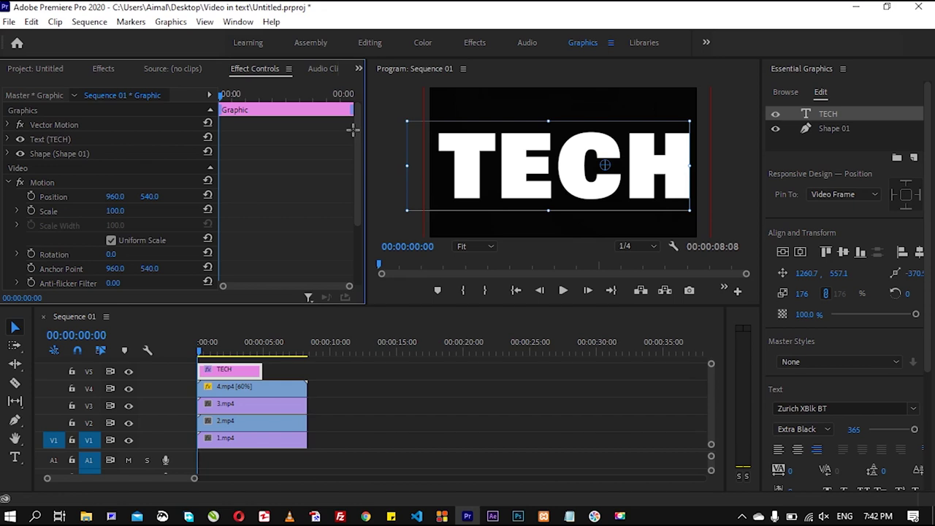
drag(361, 155, 361, 194)
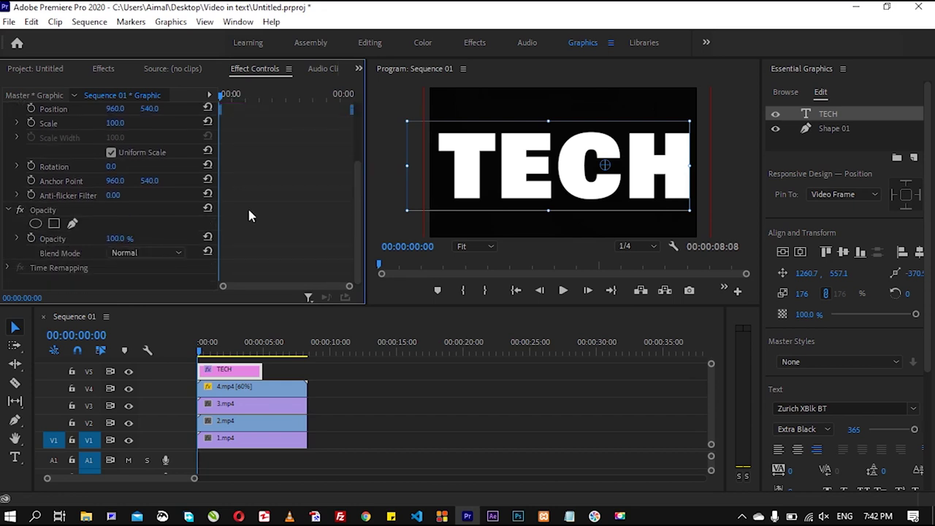
click(180, 253)
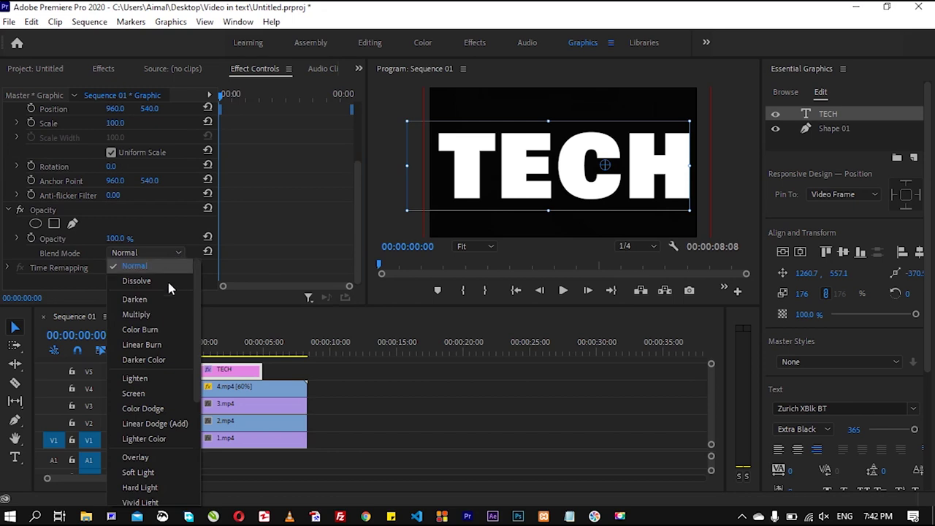
click(163, 301)
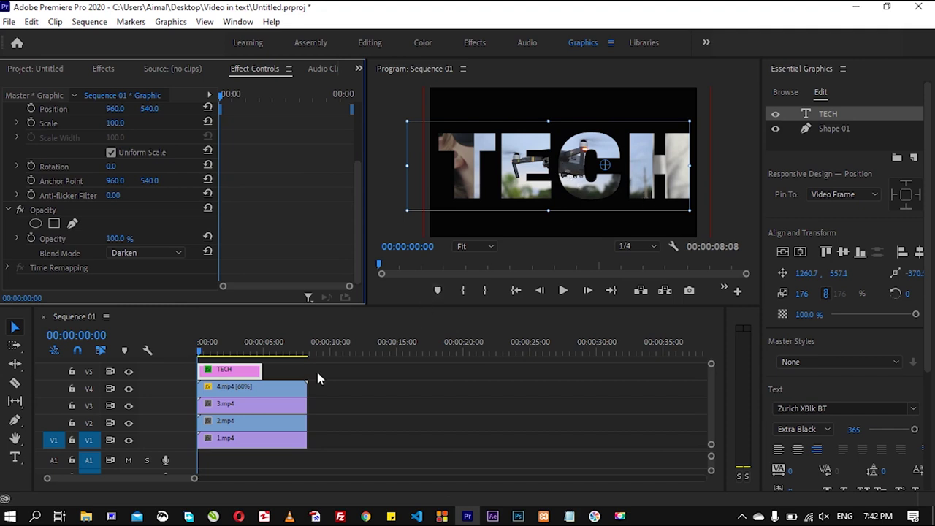
Set 4.mp4 to Scale 67 and Position 1655, 562 so the drone fills the H.
click(236, 390)
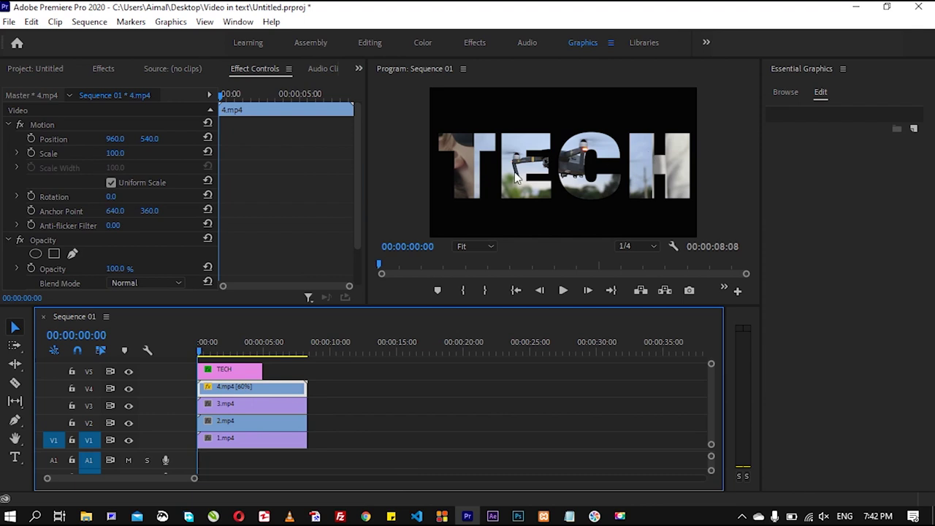
click(148, 139)
drag(108, 139, 439, 138)
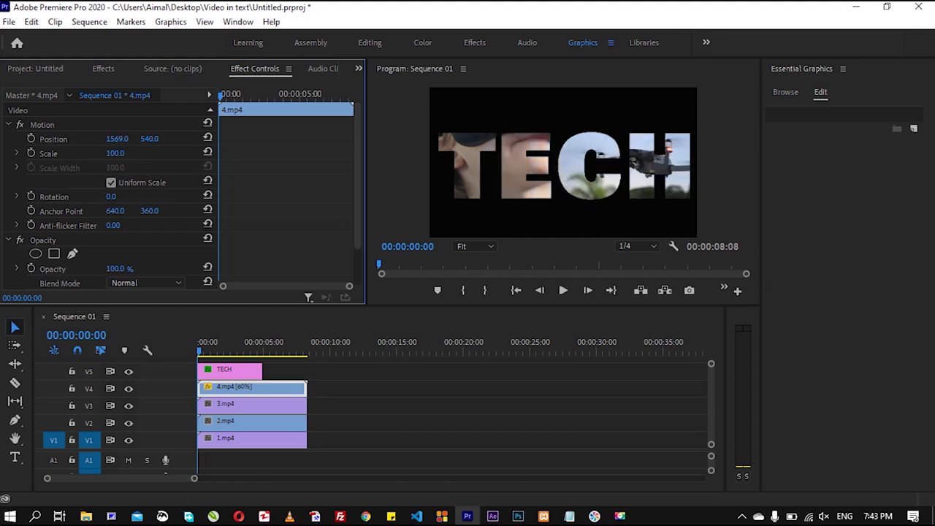
drag(117, 139, 192, 139)
drag(117, 153, 88, 154)
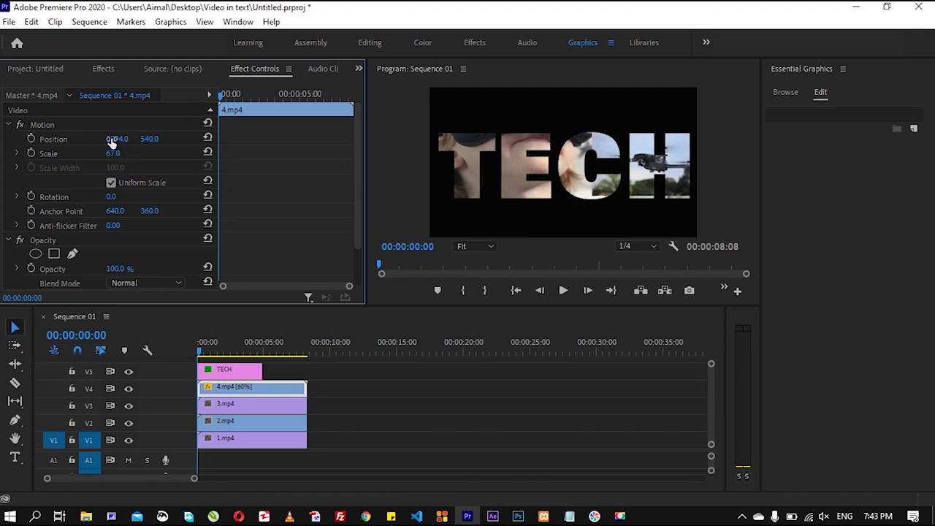
drag(117, 138, 155, 139)
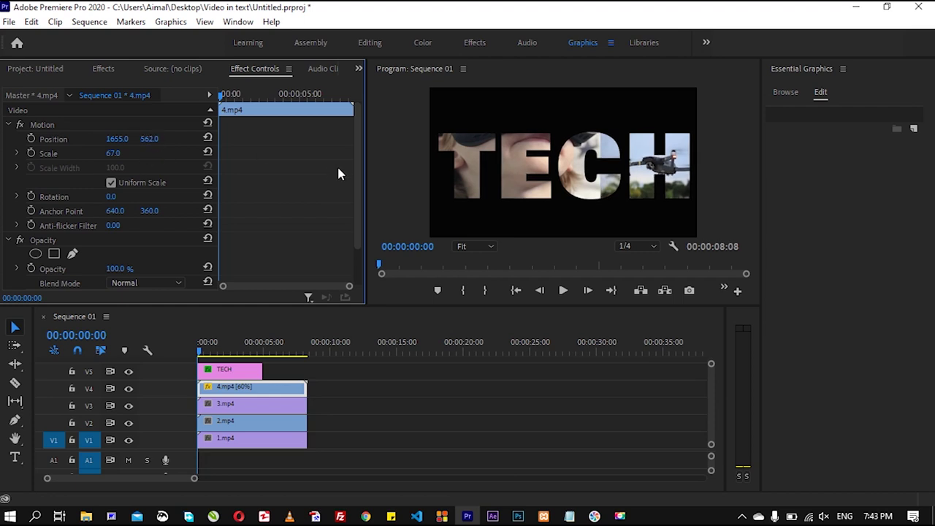
scroll(362, 177, down, 1)
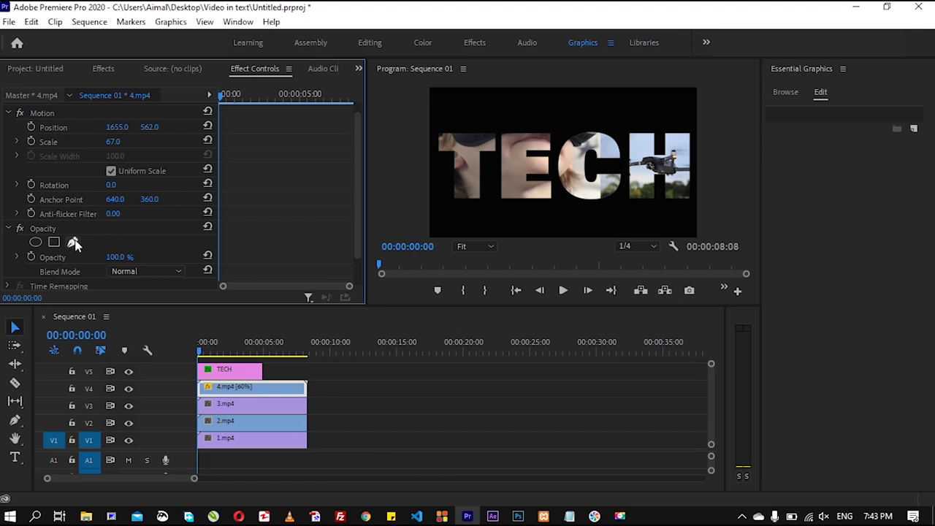
Draw a closed four-point pen mask around the H on the 4.mp4 clip.
click(73, 242)
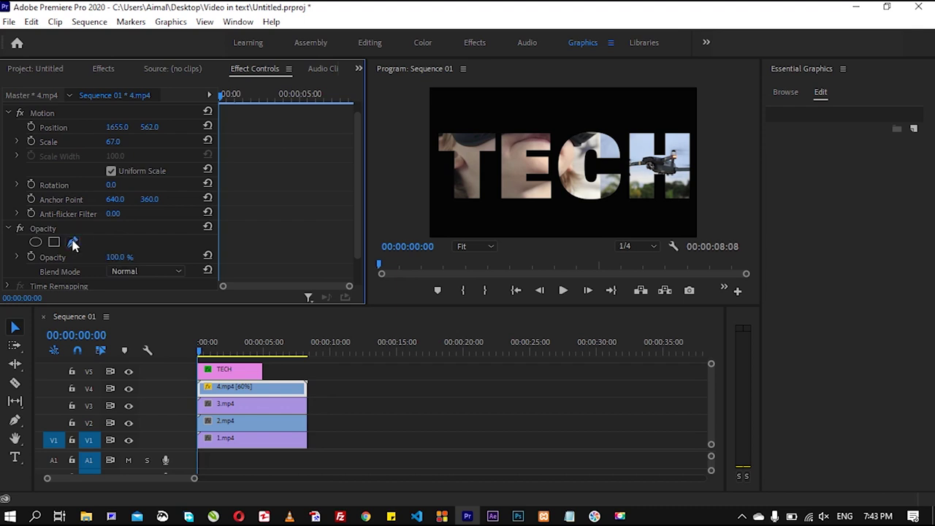
click(627, 131)
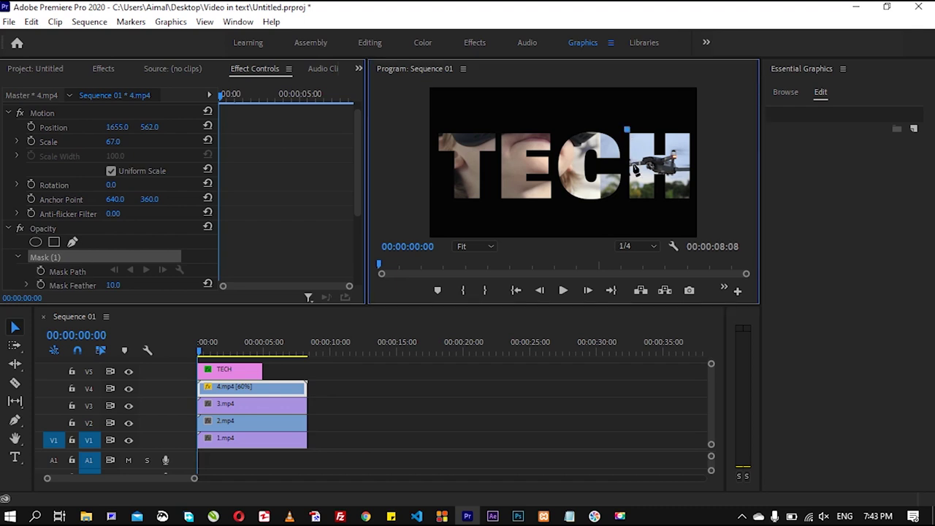
click(627, 199)
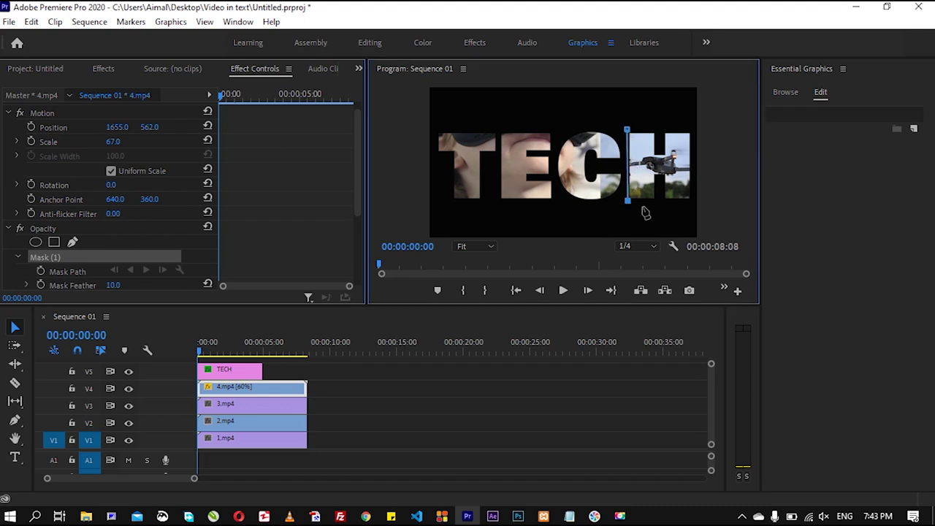
click(702, 201)
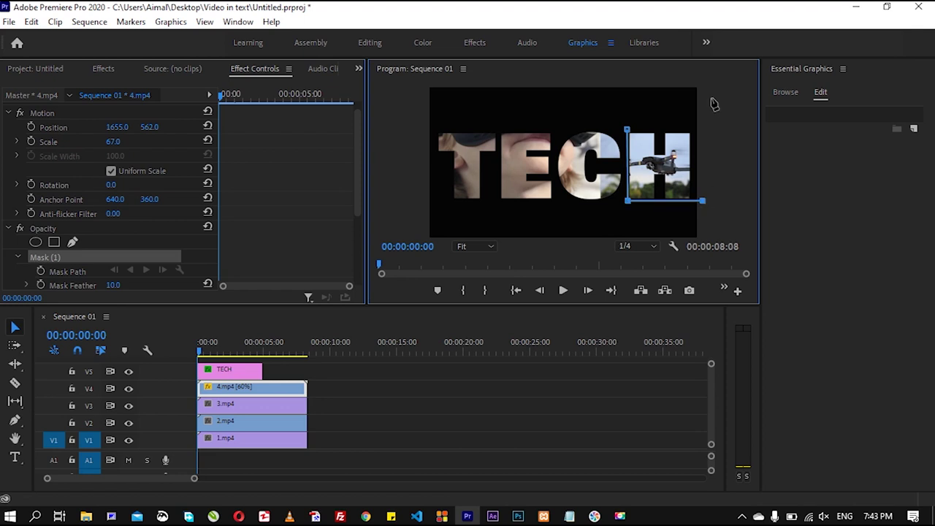
click(696, 128)
click(628, 130)
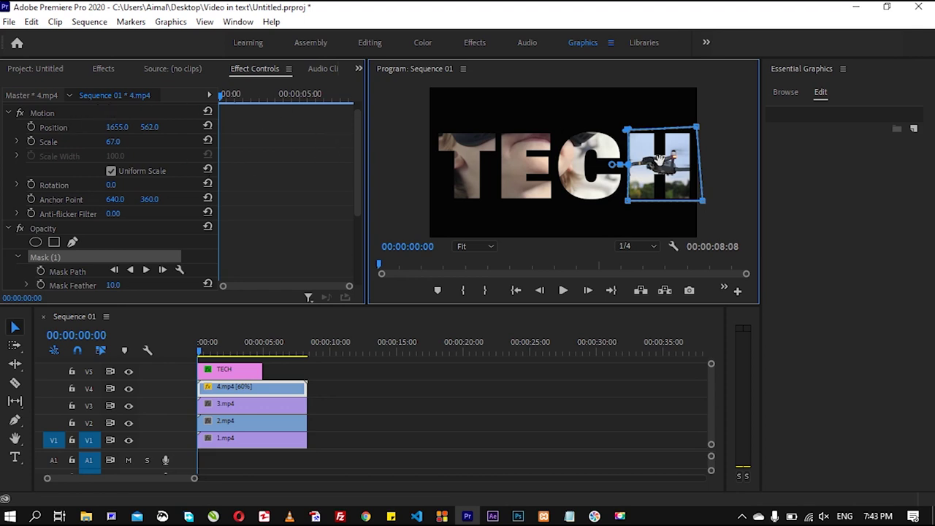
click(240, 407)
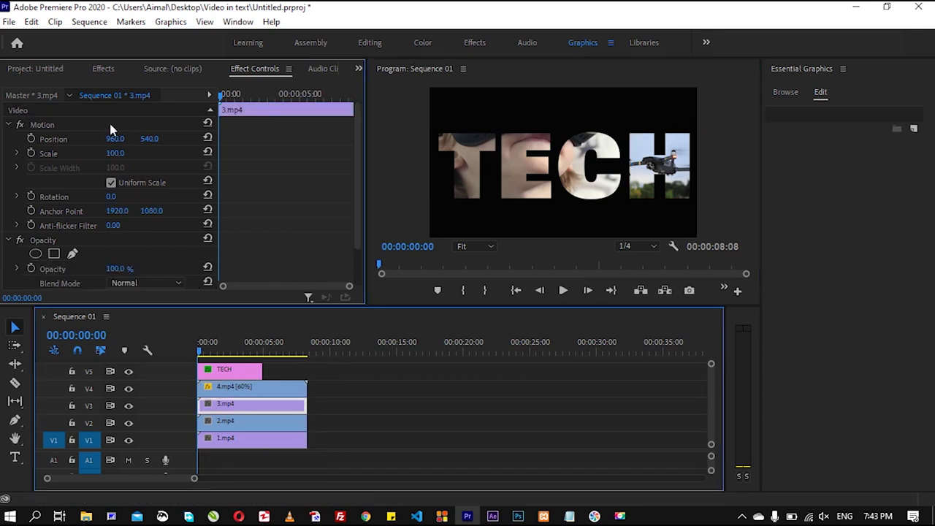
Set 3.mp4 to Position 1247, 611 and Scale 33 so the headset shot sits in the C.
drag(108, 140, 176, 140)
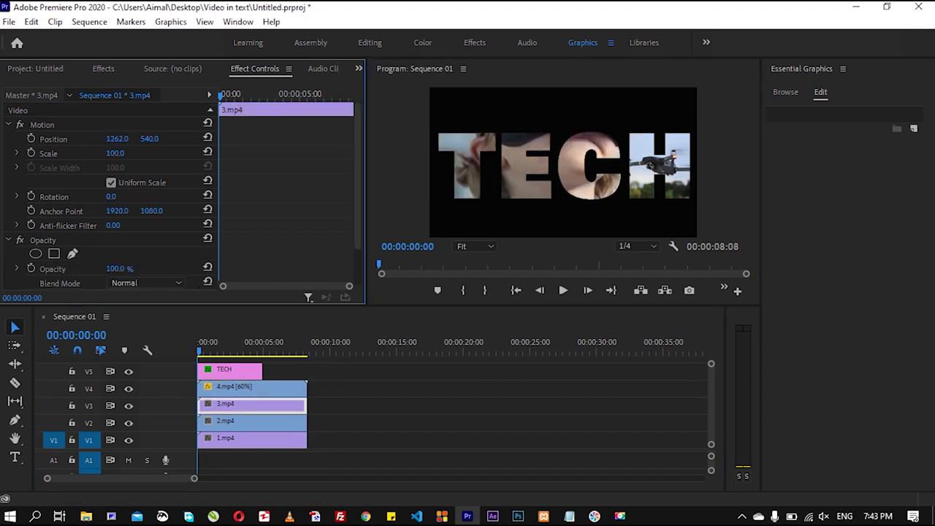
mouse_move(115, 153)
mouse_down()
mouse_move(86, 153)
mouse_move(93, 139)
mouse_move(183, 139)
mouse_up()
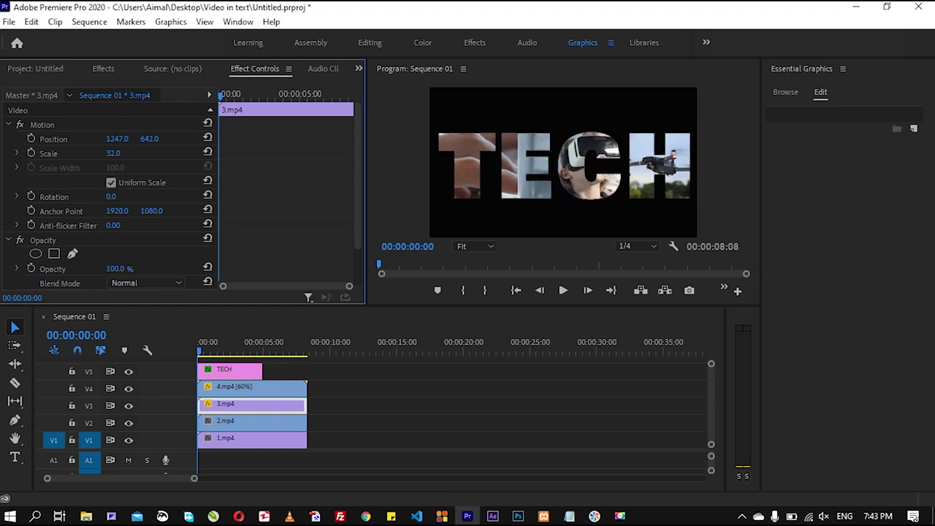
drag(112, 153, 143, 138)
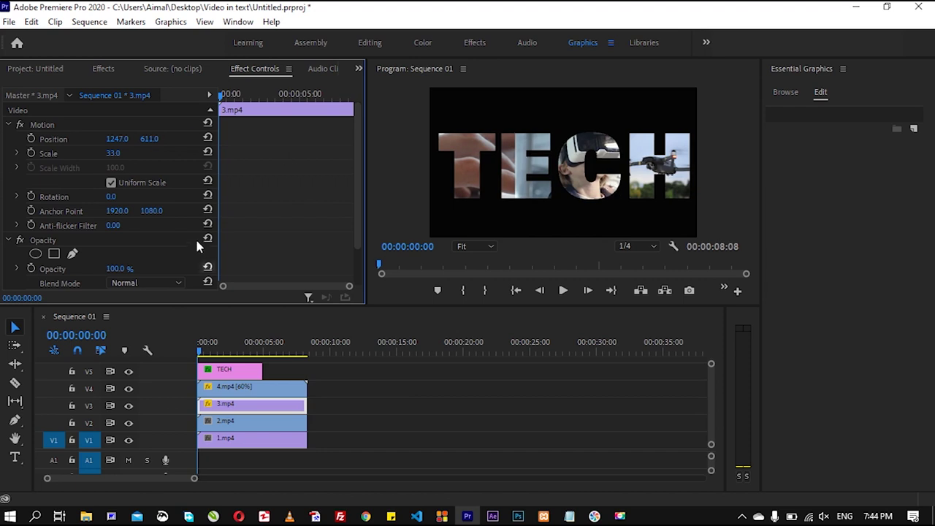
Trace a closed seven-point pen mask following the curve of the C on 3.mp4.
click(73, 254)
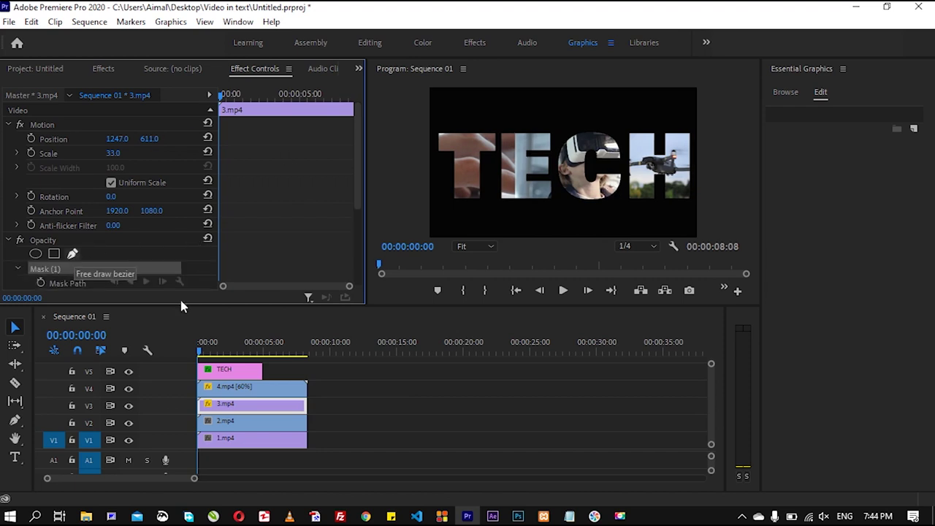
click(558, 132)
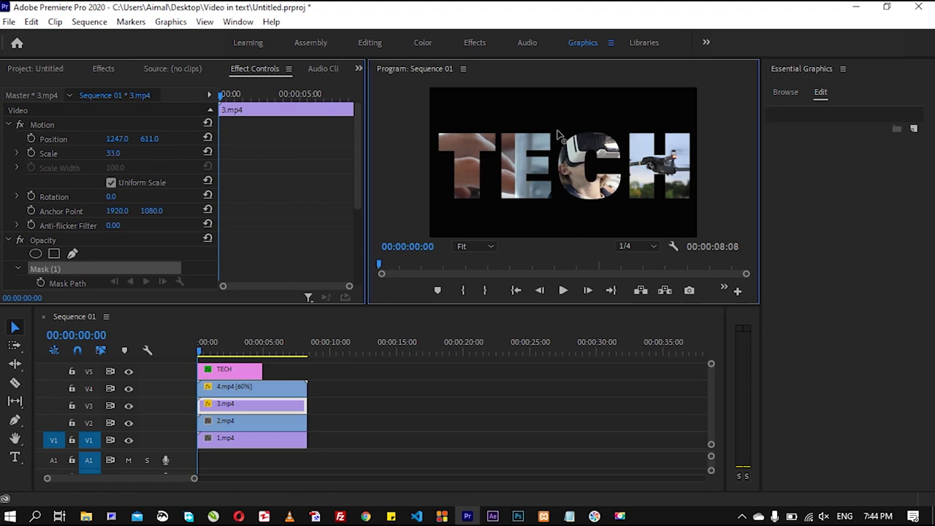
click(557, 177)
click(564, 200)
click(612, 205)
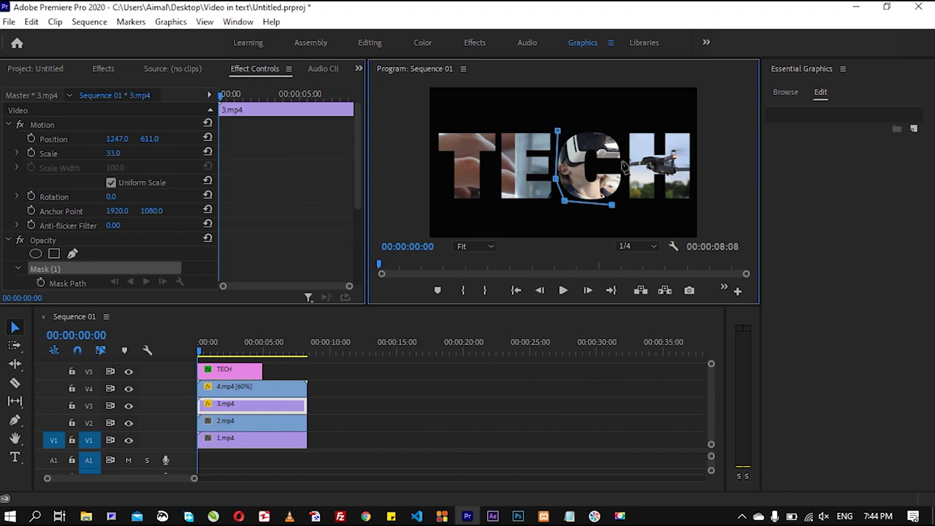
click(626, 178)
click(624, 134)
click(589, 123)
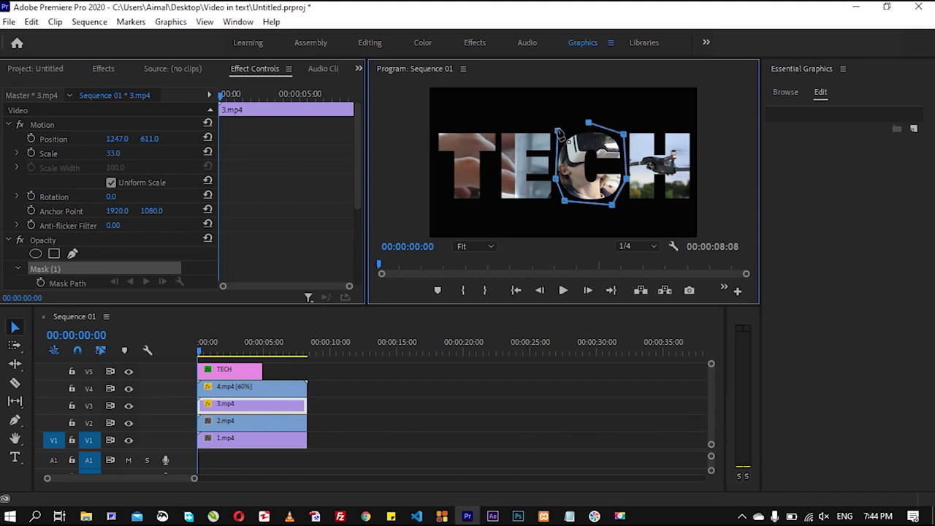
click(558, 130)
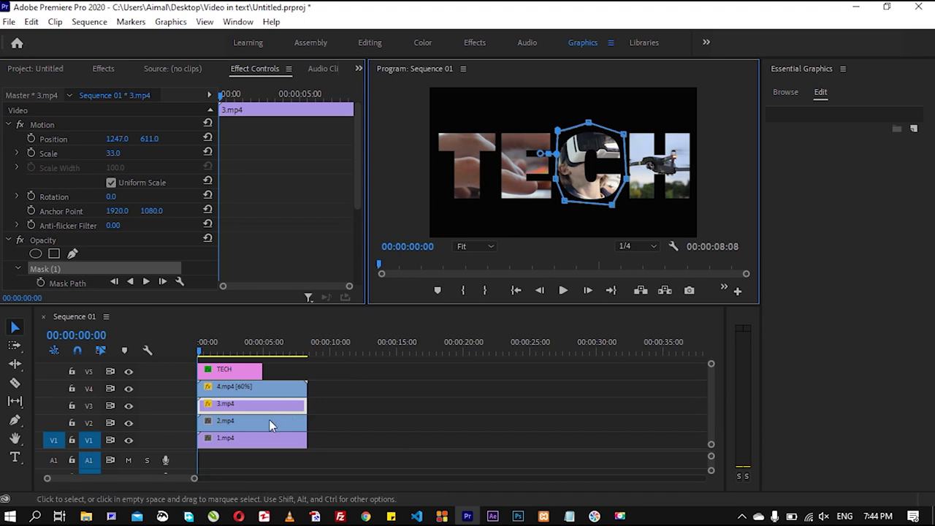
Scale 2.mp4 to 56 at 893, 540 and close a four-point pen mask around the E.
click(246, 421)
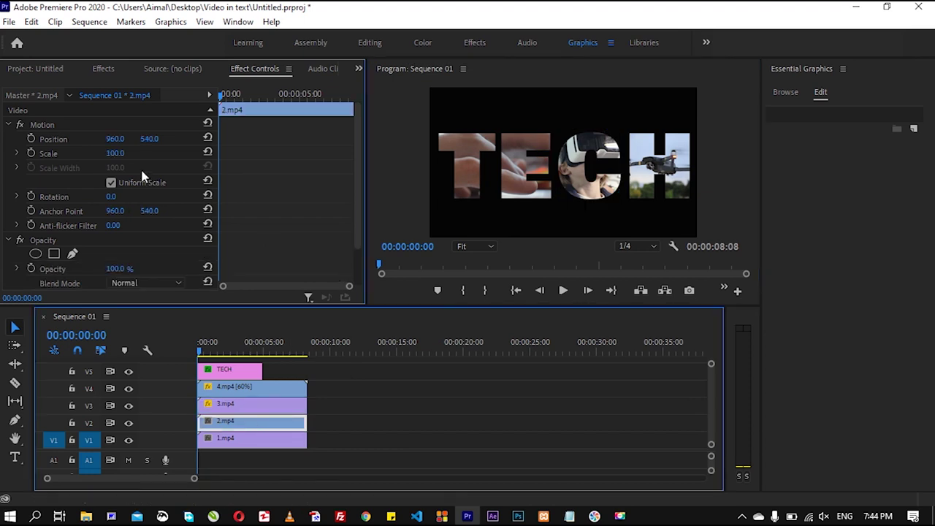
mouse_move(125, 157)
mouse_down()
mouse_move(84, 157)
mouse_move(125, 153)
mouse_move(68, 139)
mouse_move(142, 139)
mouse_move(103, 153)
mouse_move(131, 154)
mouse_move(108, 154)
mouse_up()
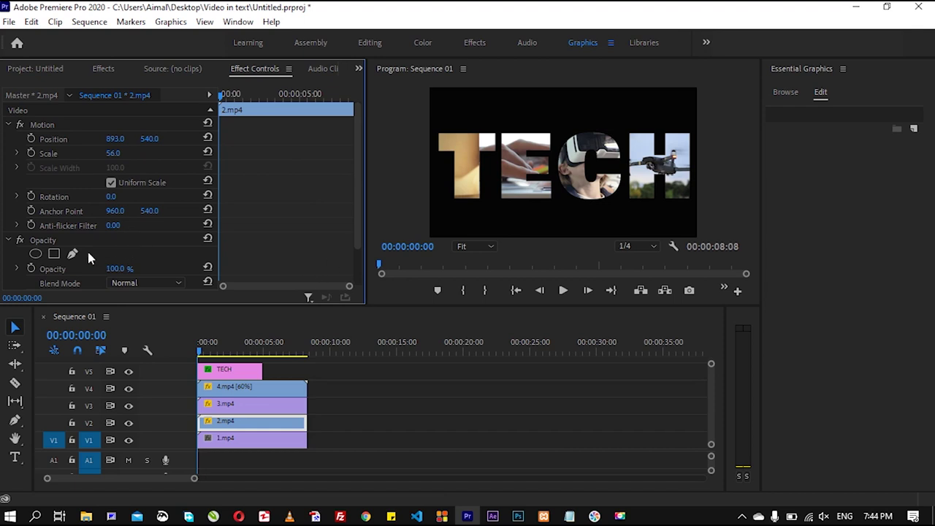
click(74, 254)
click(499, 130)
click(498, 197)
click(554, 204)
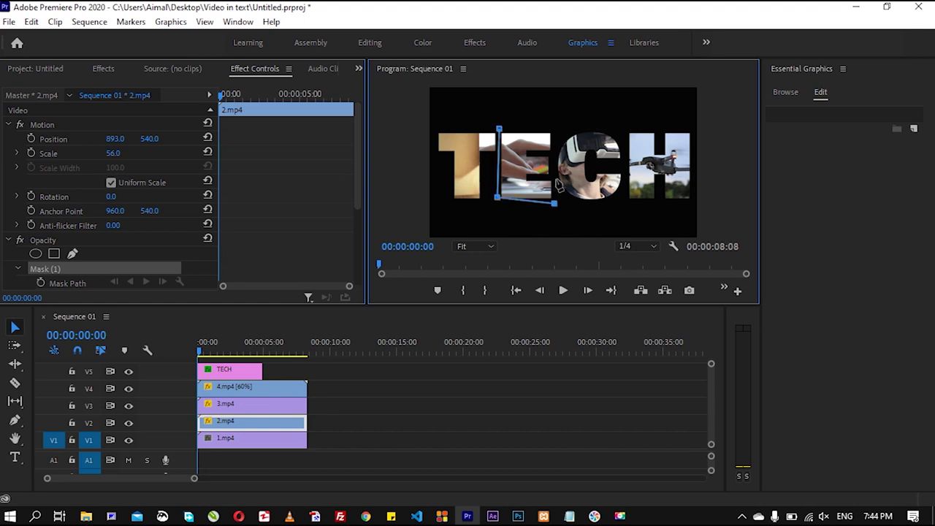
click(554, 123)
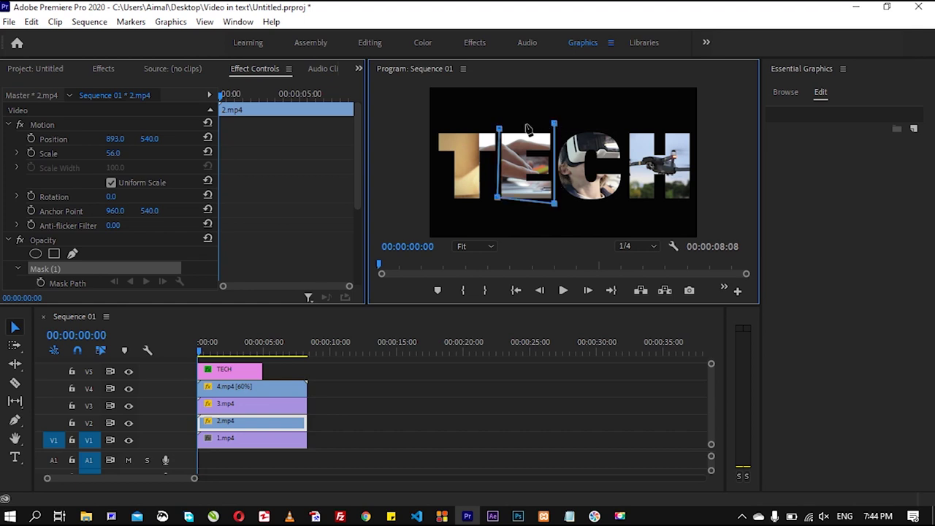
click(499, 129)
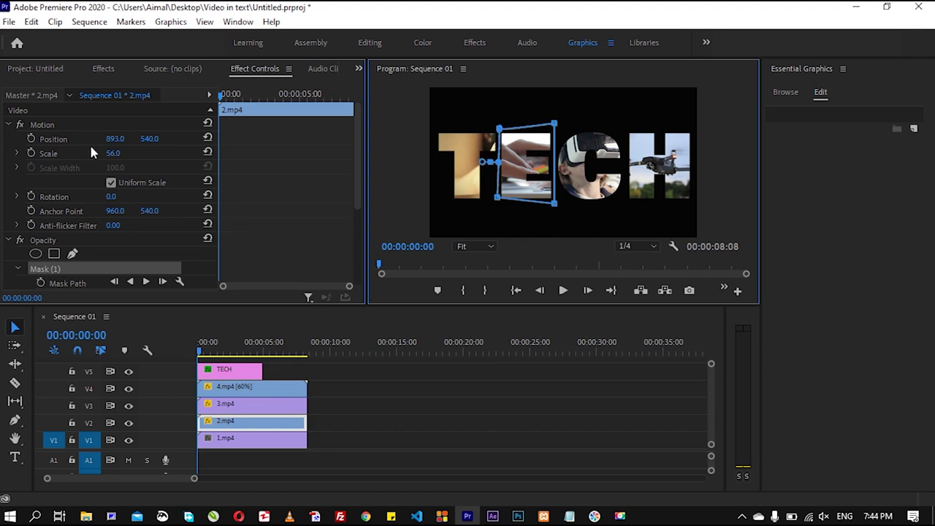
click(240, 435)
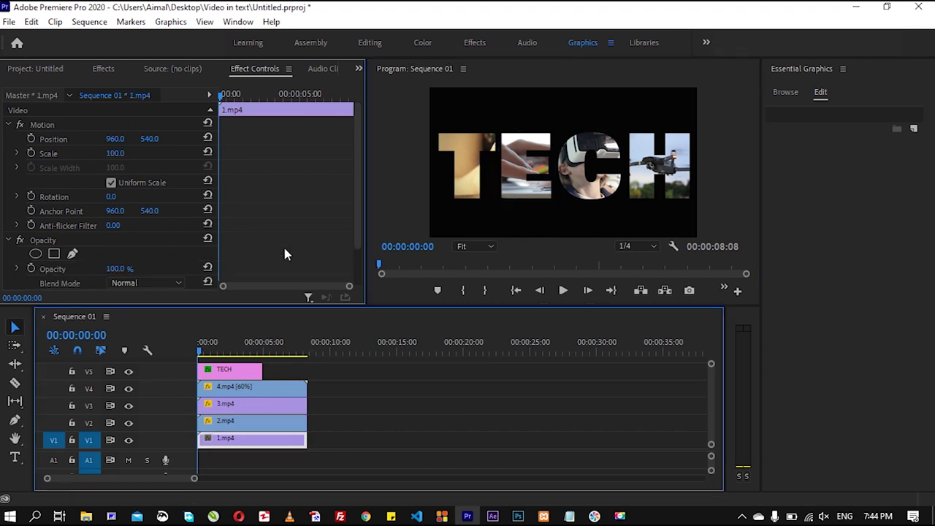
Set 1.mp4 to Position 393, 540 and Scale 59 so it sits under the T.
drag(123, 157, 83, 156)
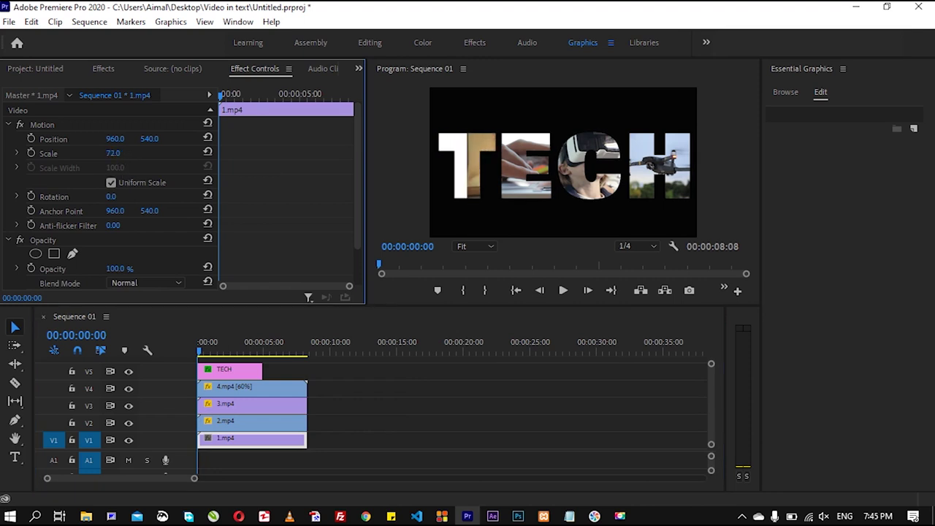
mouse_move(149, 139)
mouse_down()
mouse_move(117, 139)
mouse_move(179, 138)
mouse_up()
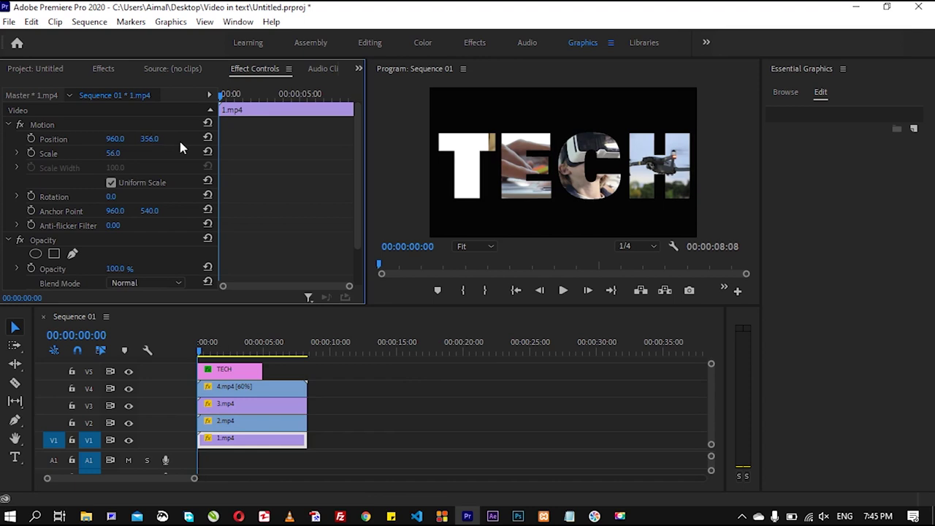
drag(116, 139, 14, 139)
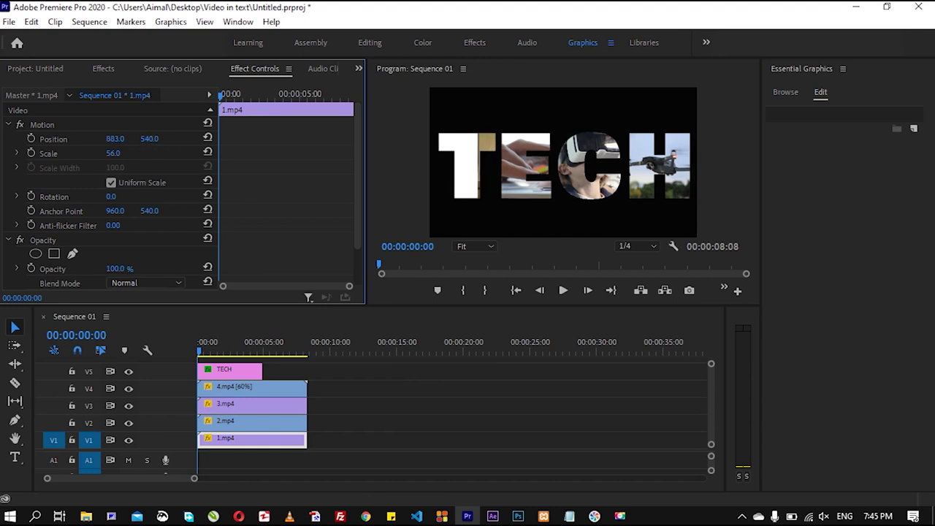
drag(115, 139, 172, 148)
mouse_move(113, 153)
mouse_down()
mouse_move(102, 154)
mouse_move(127, 153)
mouse_up()
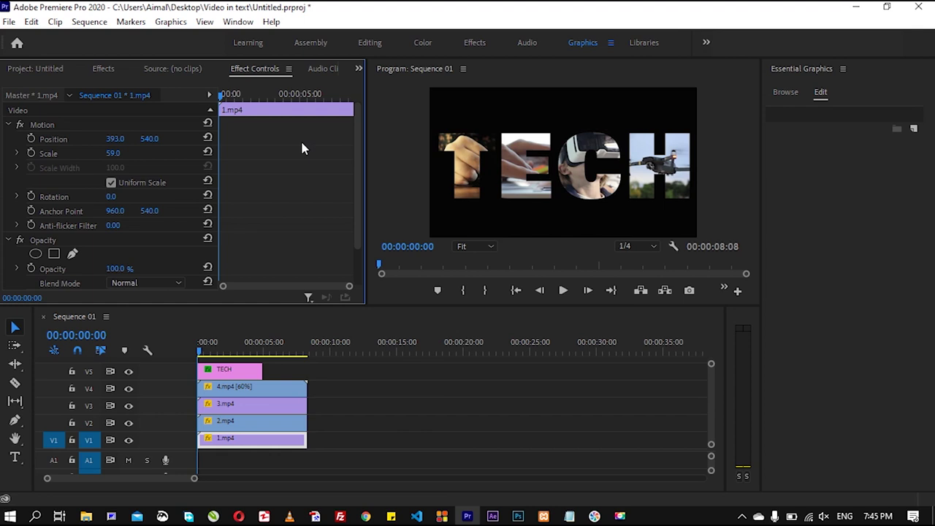
Trace a closed pen mask outlining the T's crossbar and stem on 1.mp4.
click(72, 254)
click(437, 130)
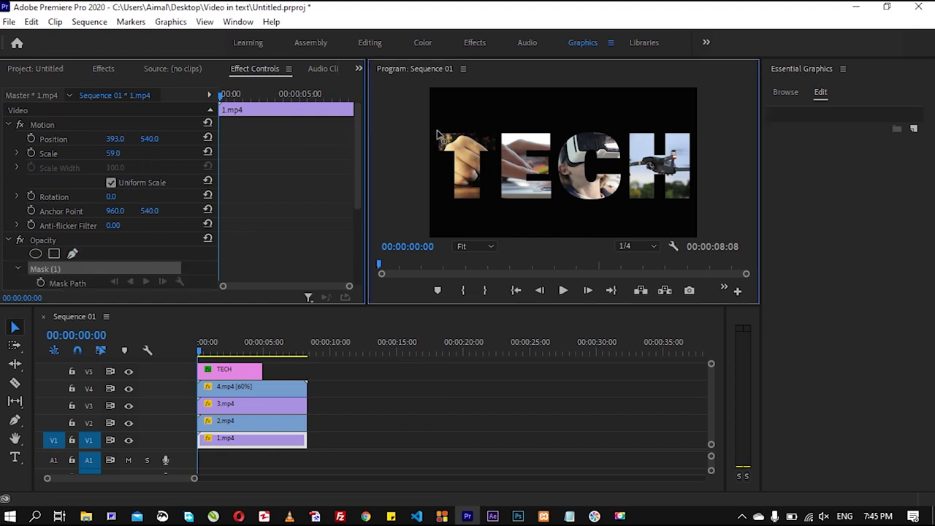
click(436, 155)
click(452, 161)
click(448, 196)
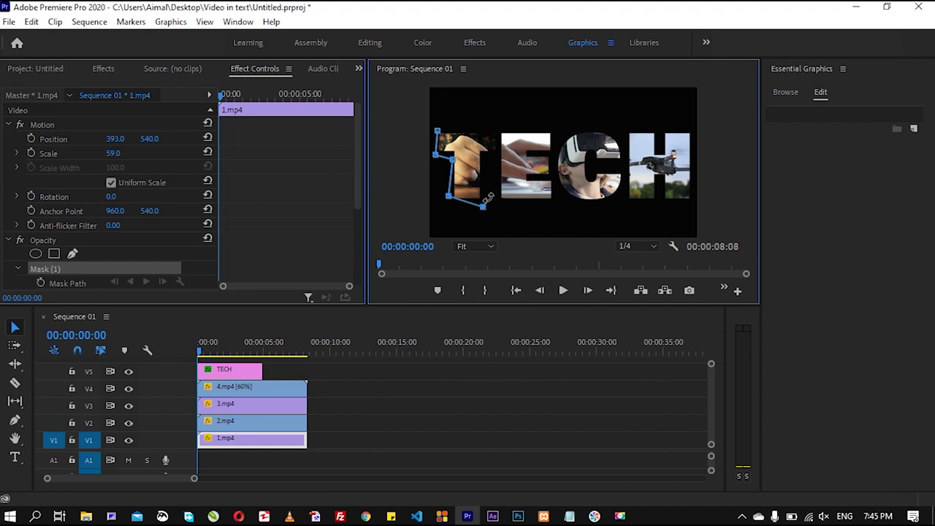
click(488, 183)
click(487, 159)
click(500, 149)
click(498, 122)
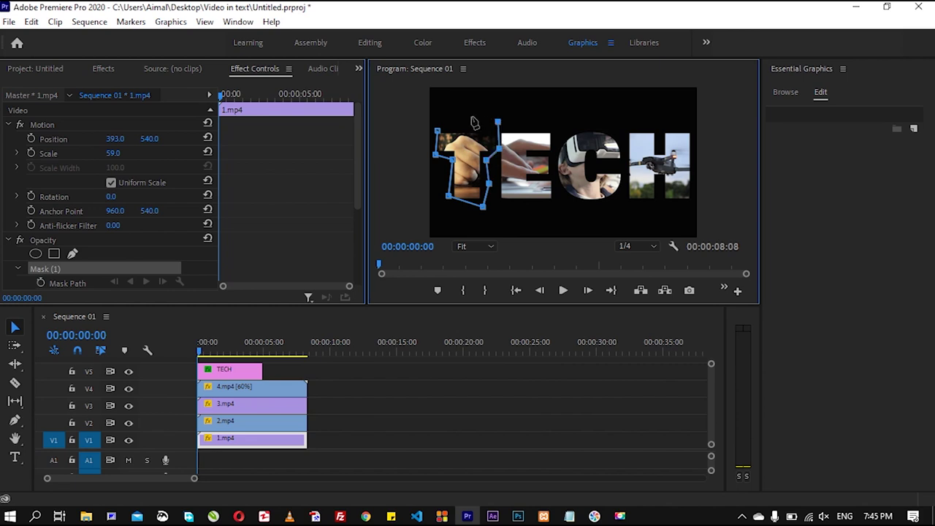
click(442, 107)
click(437, 131)
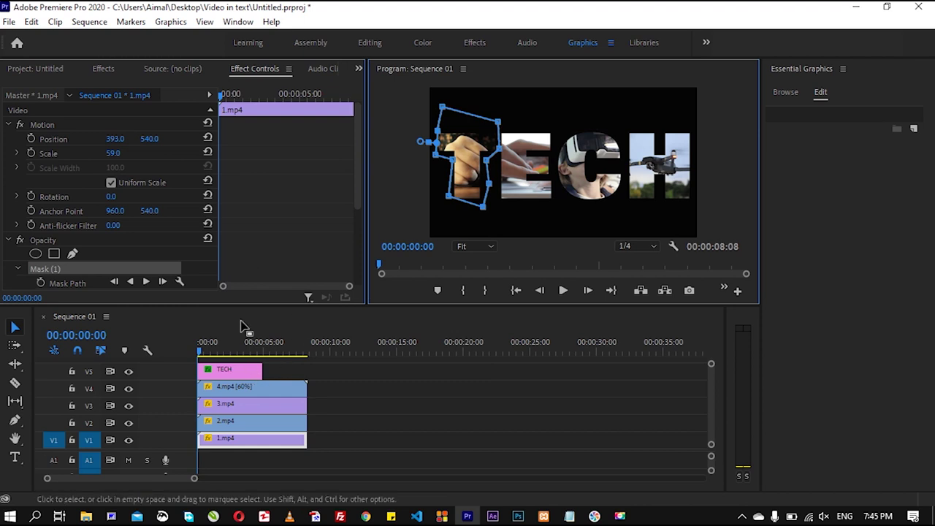
Extend the TECH graphic on V5 to the end of the four video clips.
click(256, 370)
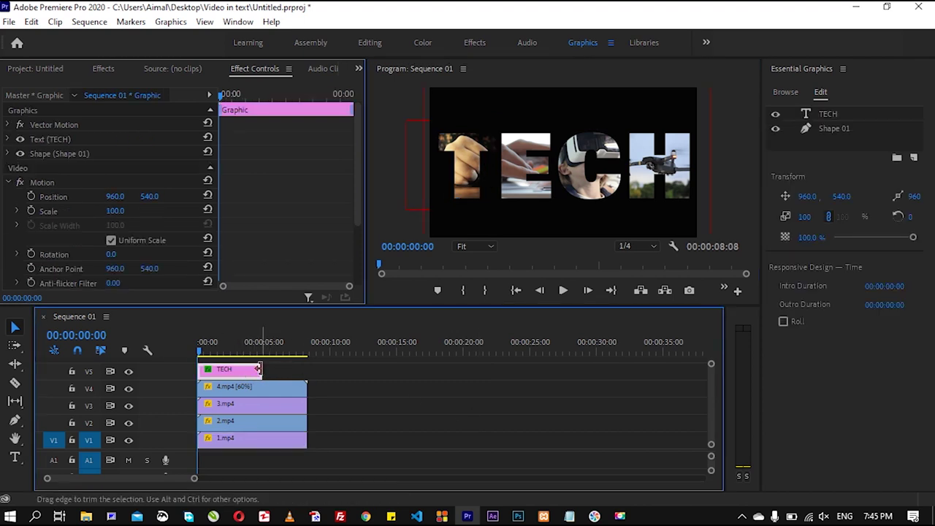
drag(259, 370, 307, 370)
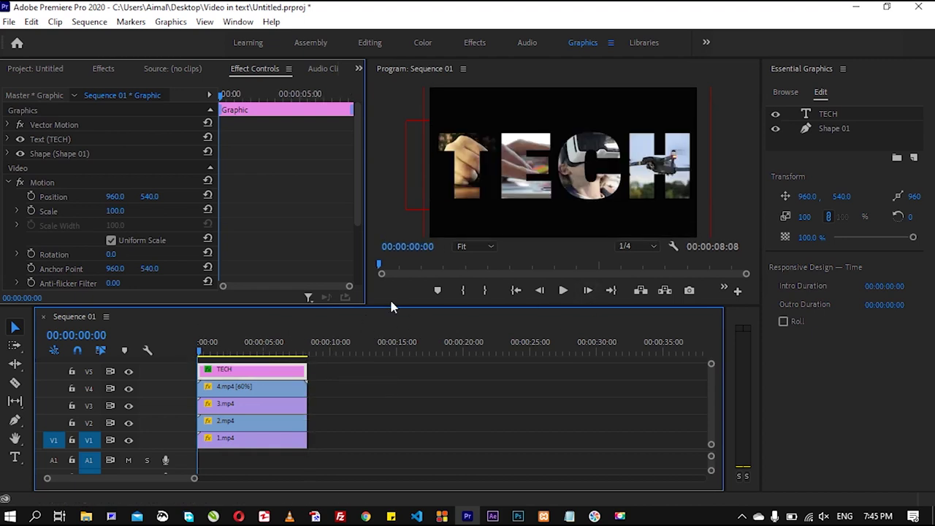
drag(391, 306, 397, 354)
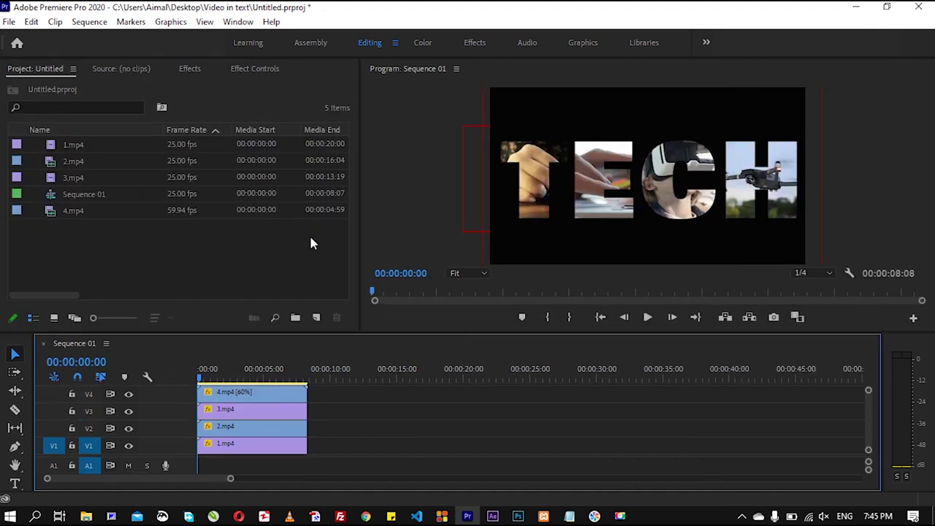
Widen the Program Monitor and play back the footage-filled TECH letters, then scrub back slightly.
drag(358, 250, 310, 246)
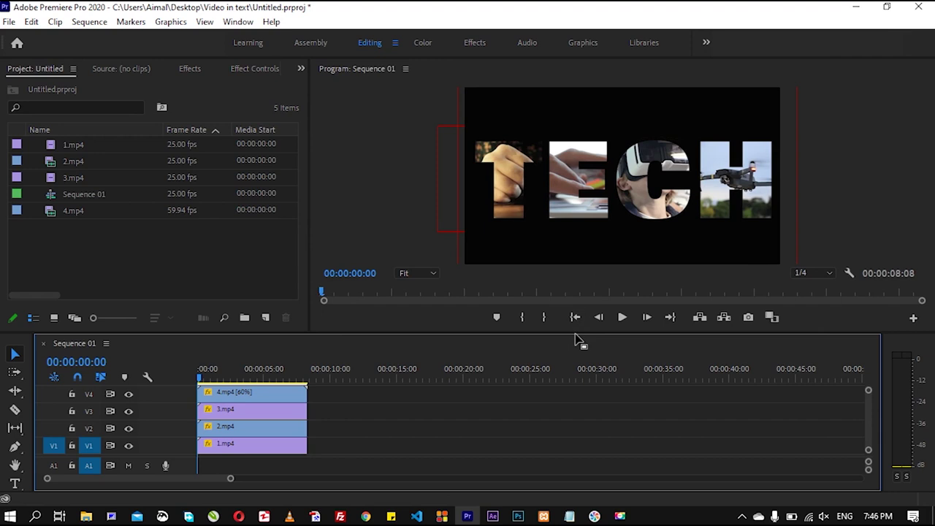
drag(577, 331, 583, 418)
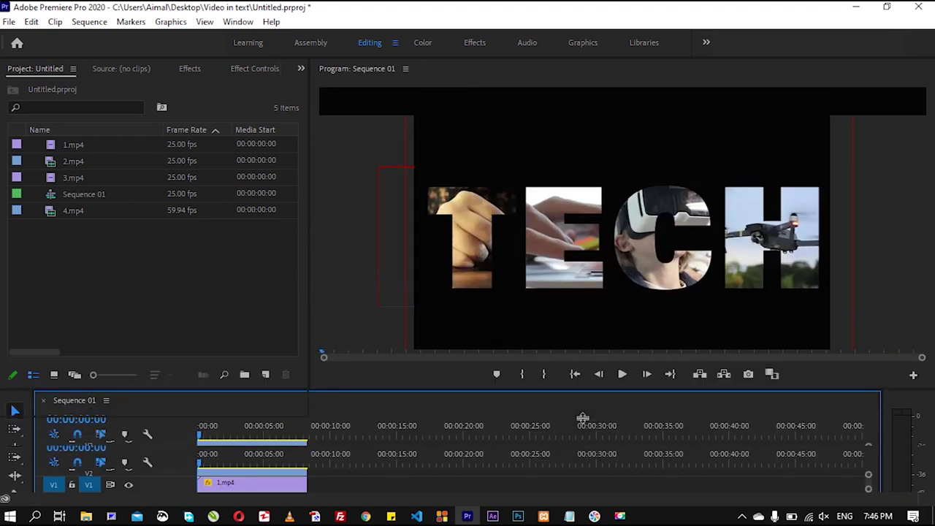
click(622, 402)
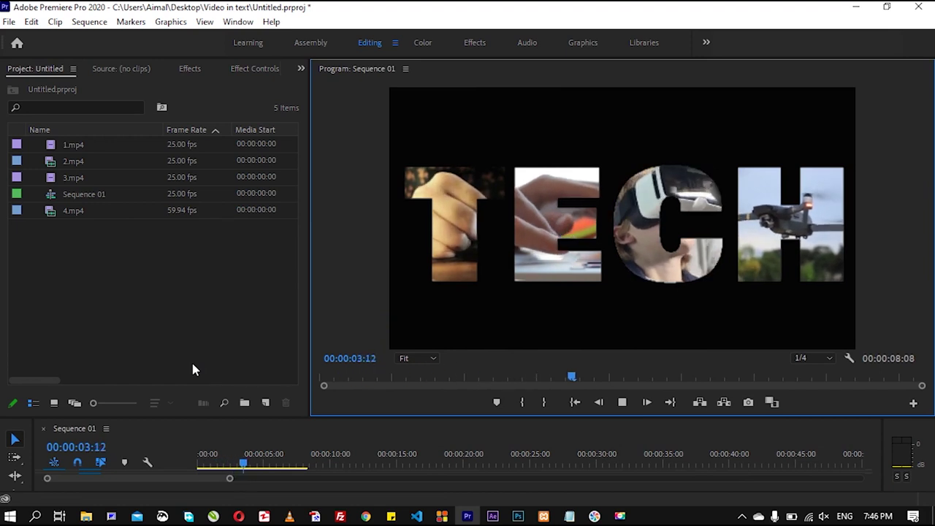
key(space)
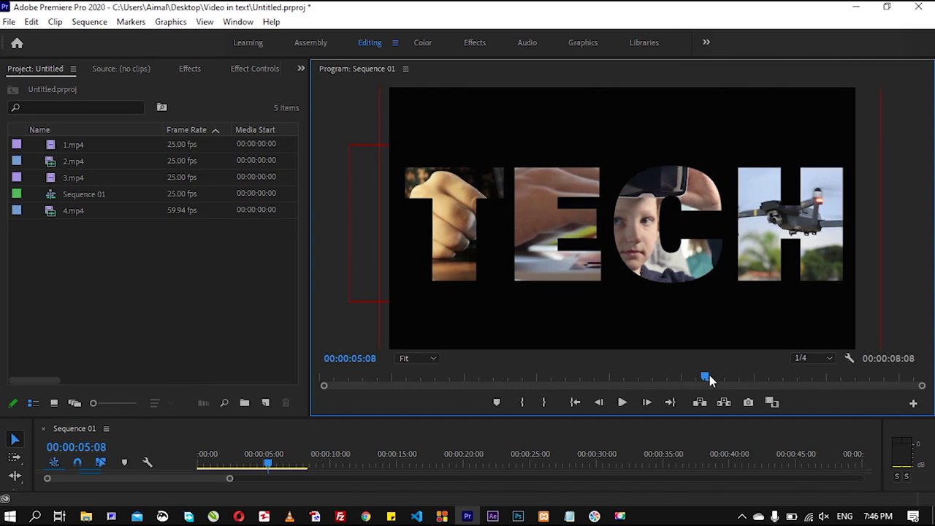
mouse_move(705, 379)
mouse_down()
mouse_move(339, 377)
mouse_move(733, 371)
mouse_up()
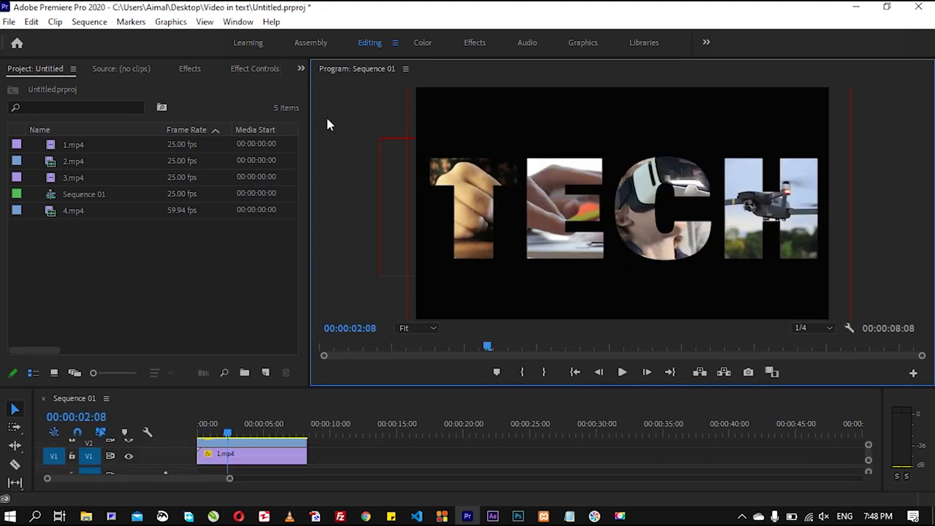
Export Sequence 01.mp4 as H.264 with audio into the Video in text folder.
click(10, 21)
mouse_move(12, 28)
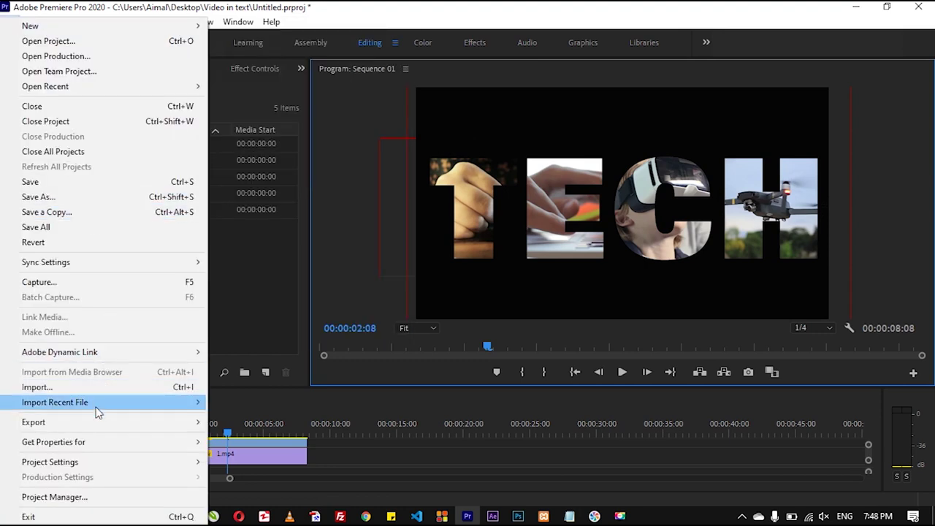
mouse_move(100, 423)
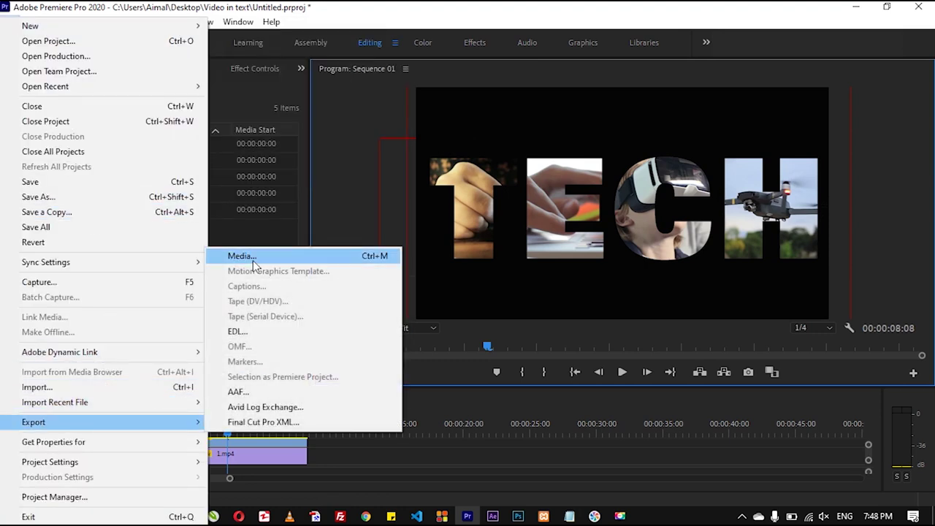
click(253, 259)
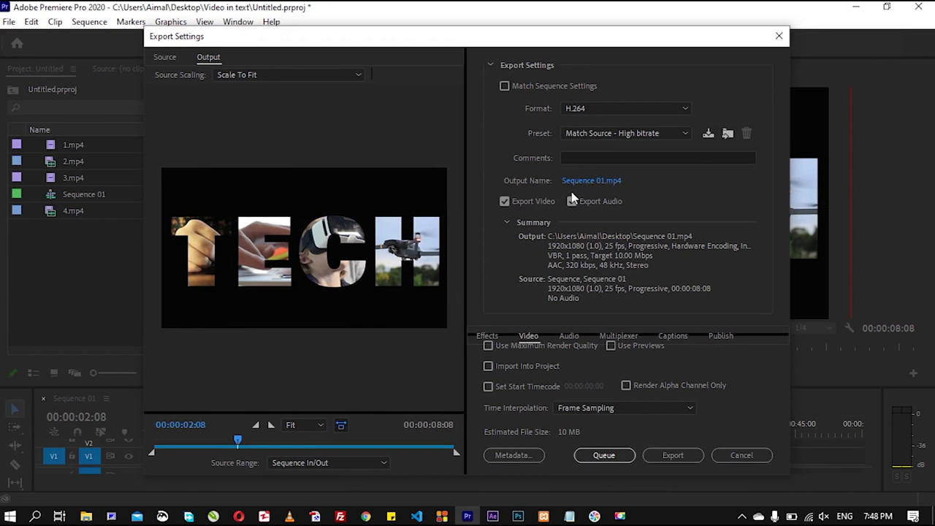
click(572, 199)
click(582, 185)
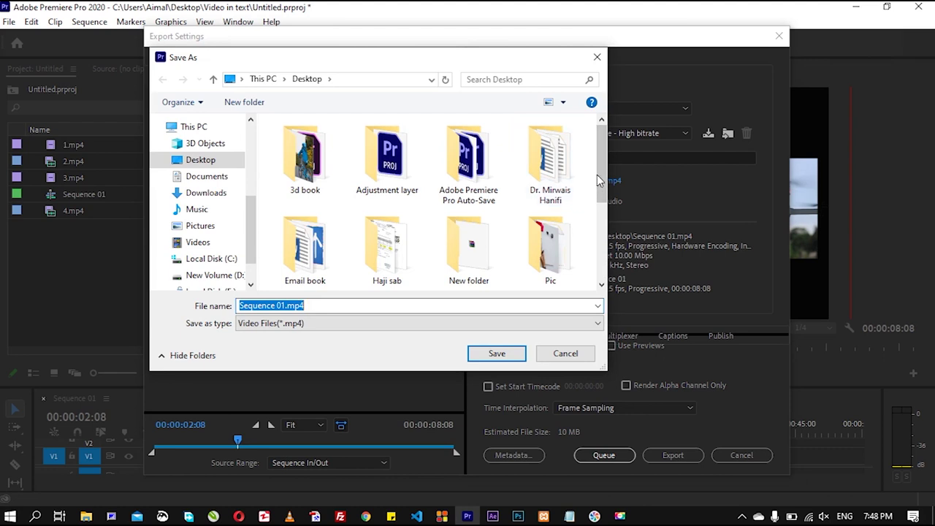
mouse_move(599, 175)
mouse_down()
mouse_move(611, 215)
mouse_move(605, 242)
mouse_up()
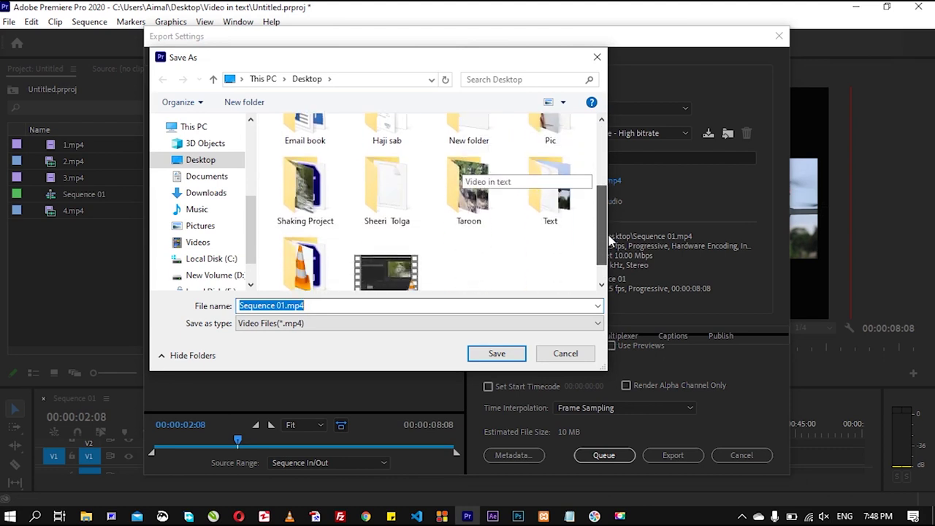
double_click(301, 249)
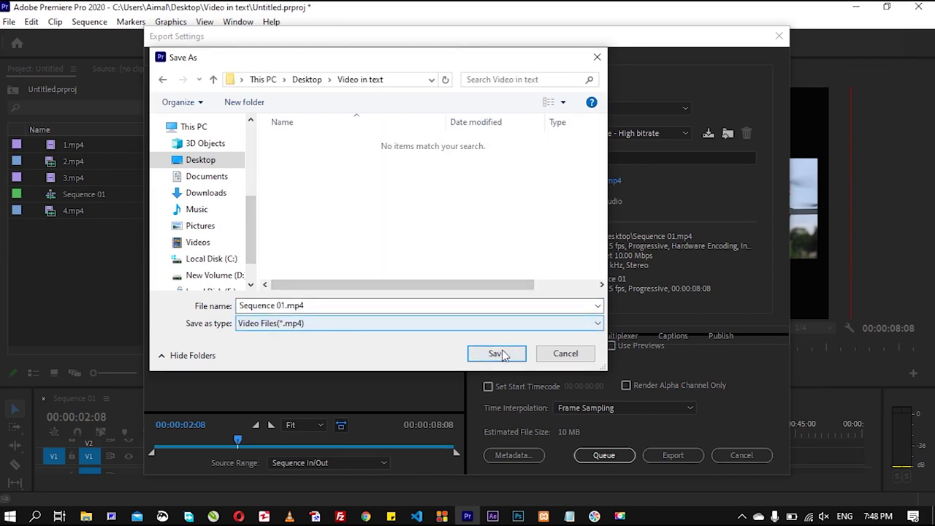
click(496, 354)
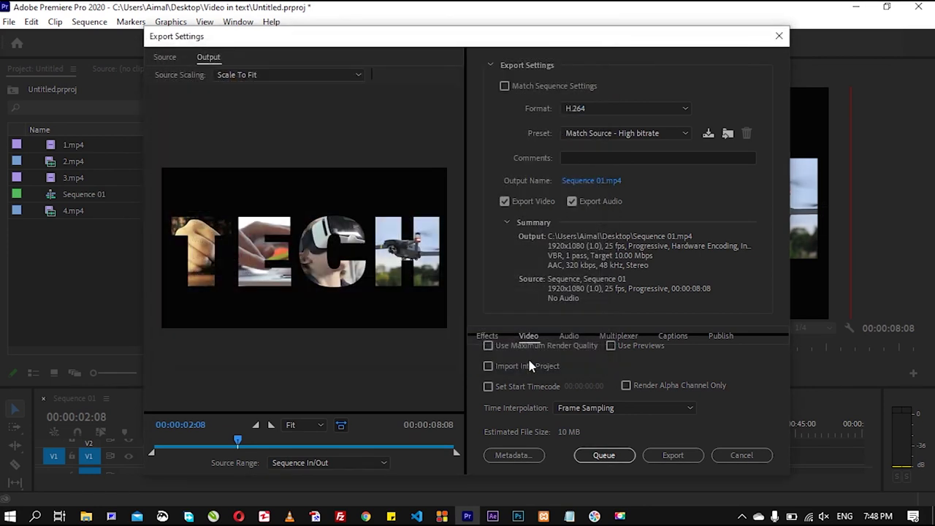
click(673, 455)
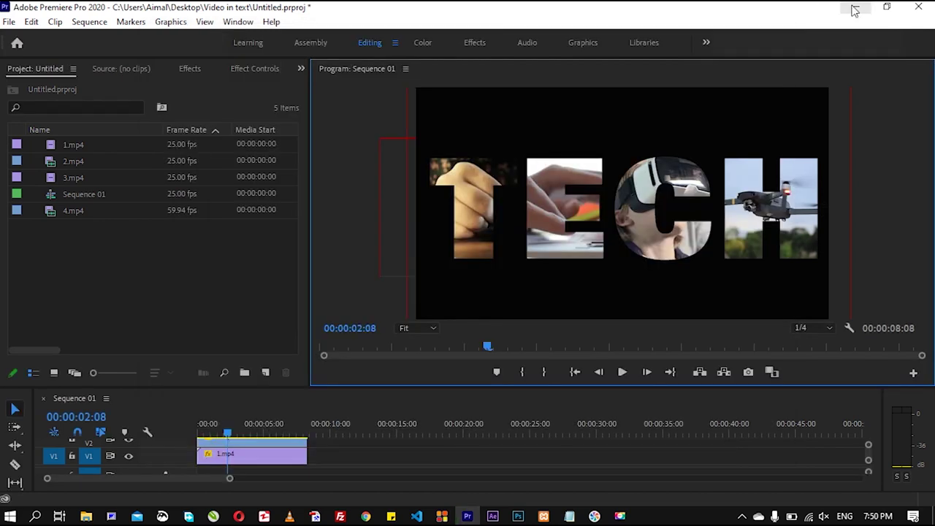
Open and refresh the desktop's Video in text folder, then play Sequence 01.mp4.
click(856, 7)
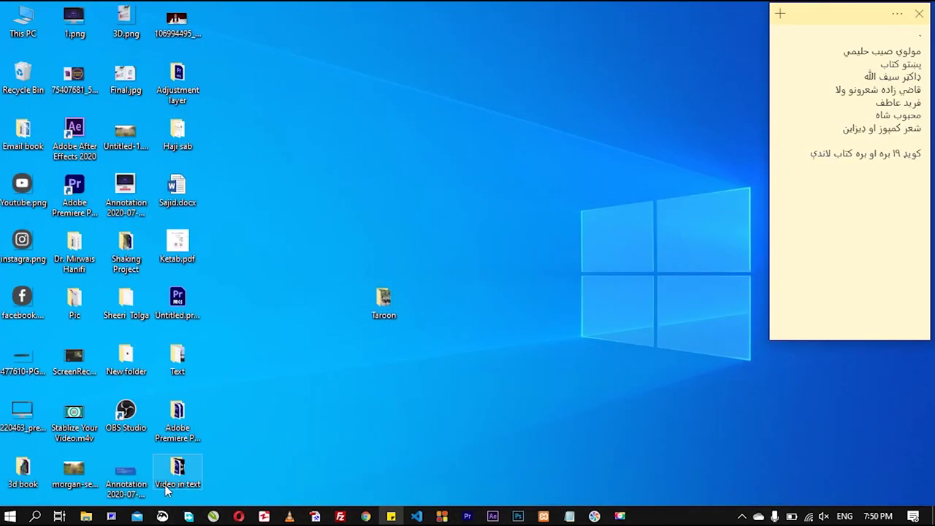
double_click(177, 471)
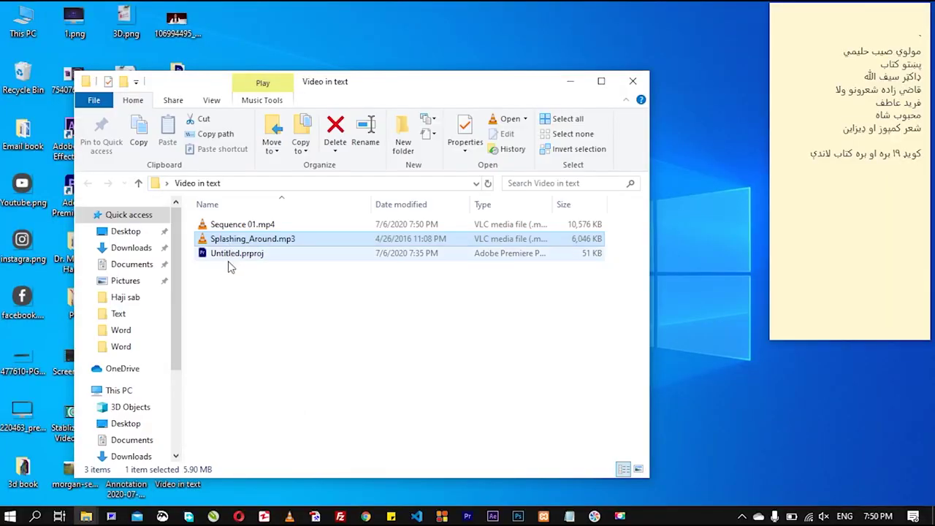
right_click(238, 272)
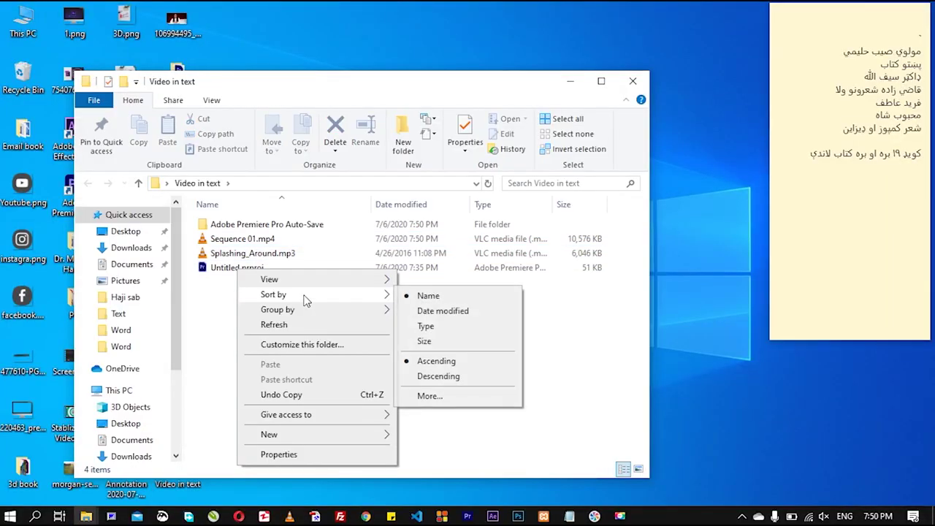
click(280, 324)
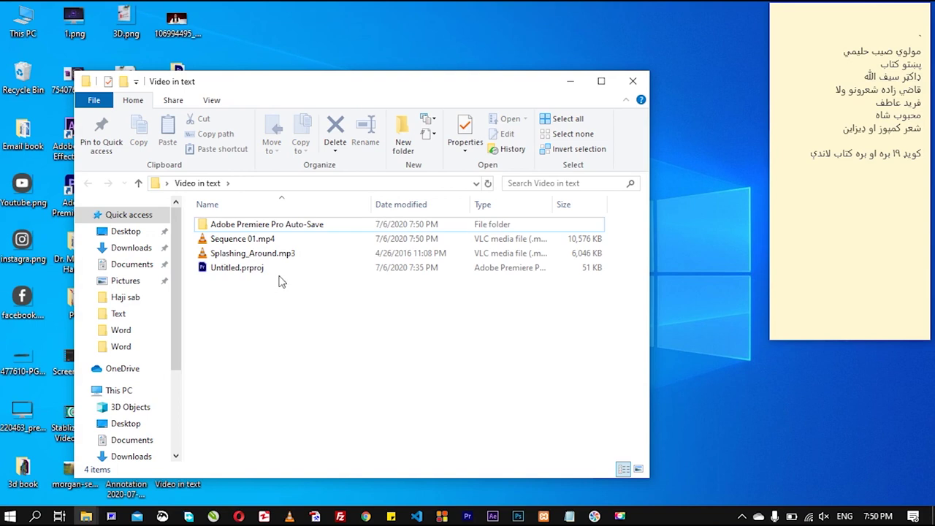
double_click(229, 245)
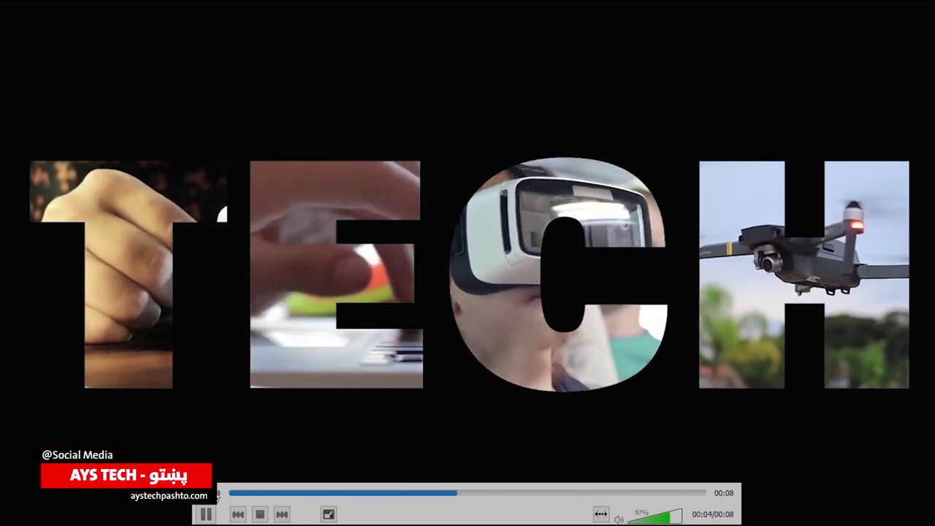
Pause Sequence 01.mp4 in VLC at 00:05 to inspect the footage inside each TECH letter.
key(space)
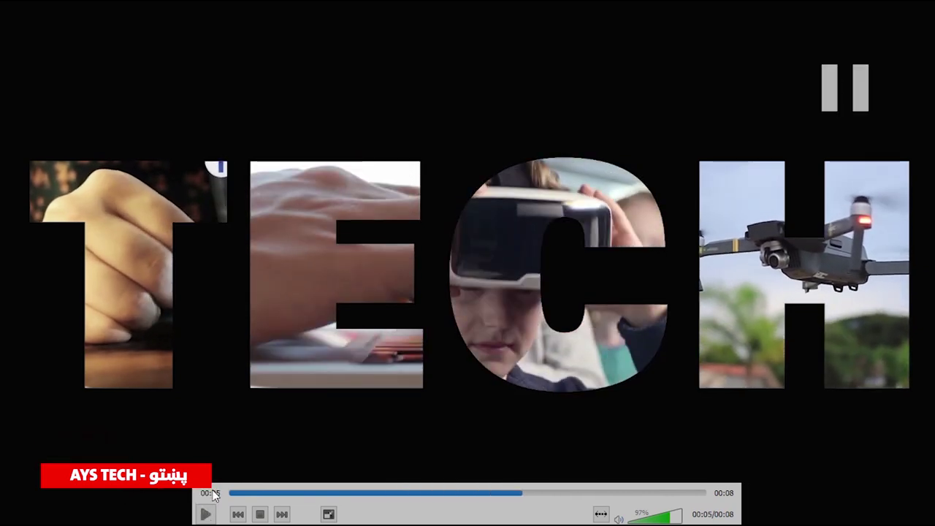